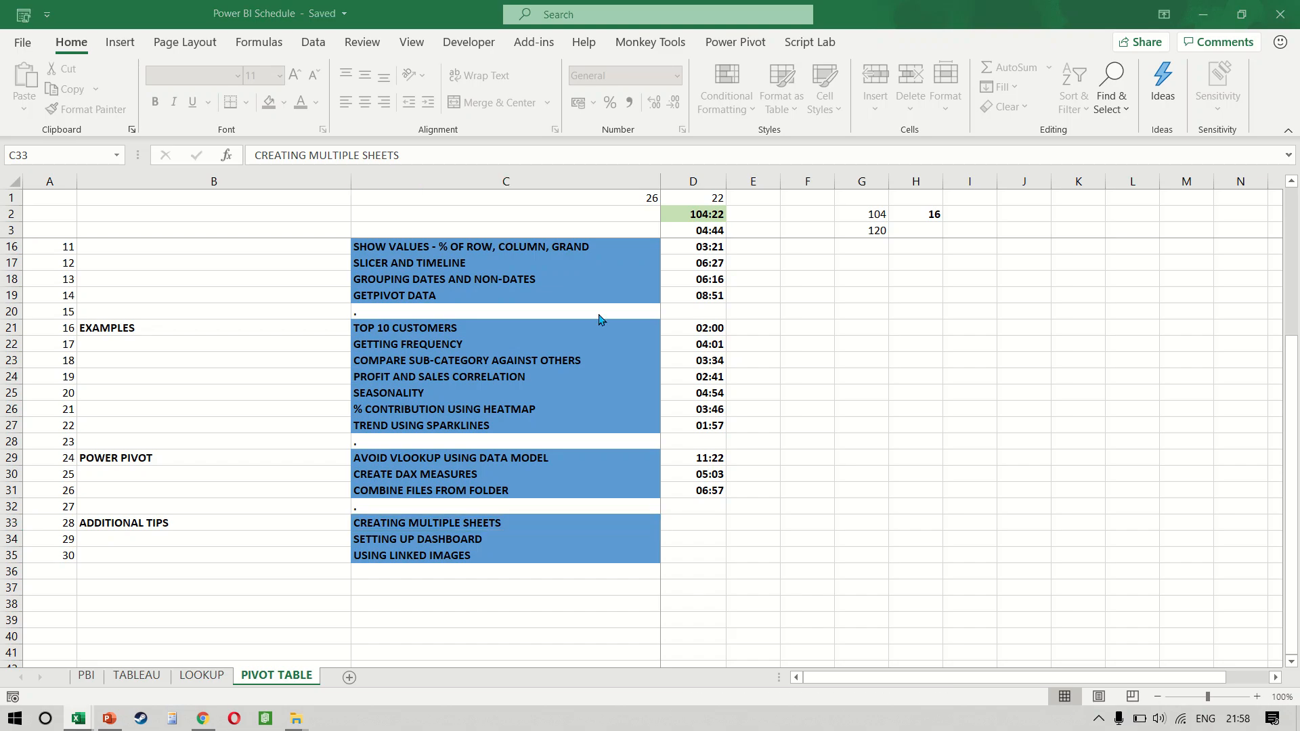
In the Global Superstore Orders workbook, delete worksheets Sheet5 through Sheet11 and the People sheet.
{"action": "left_click", "coordinate": [467, 675]}
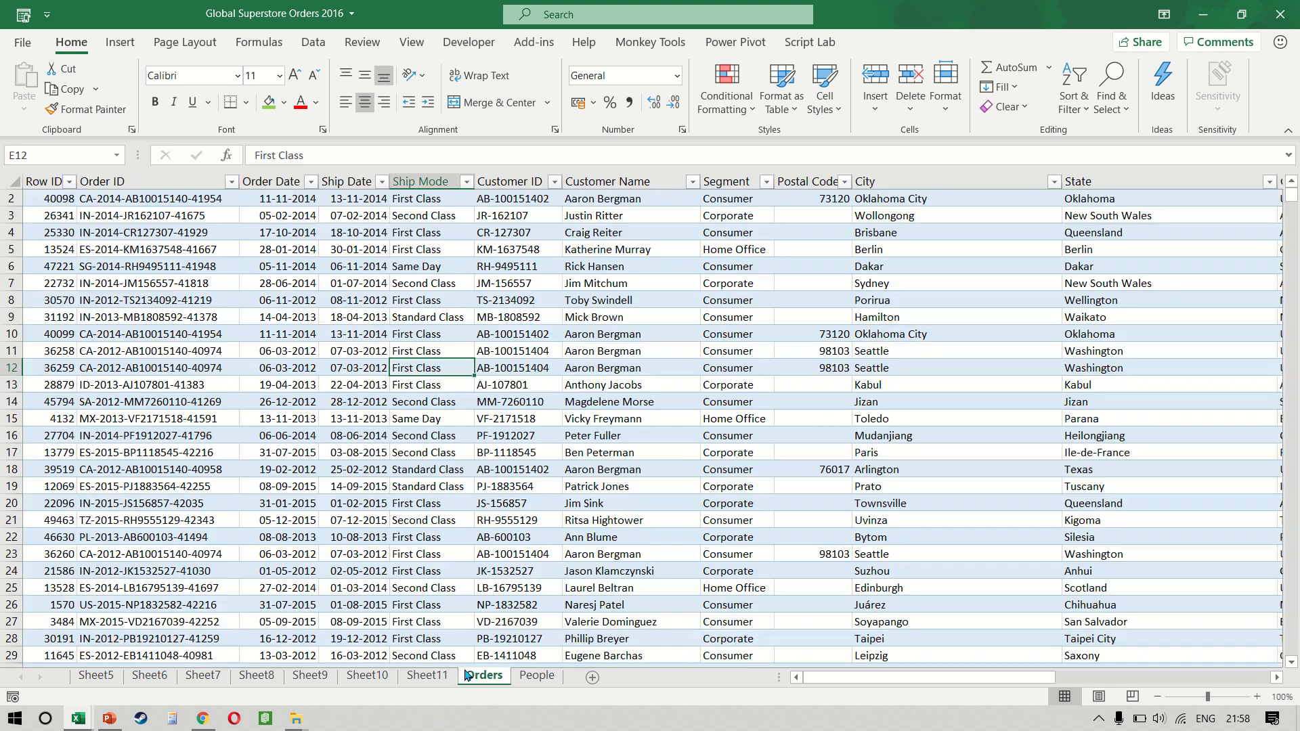
{"action": "left_click", "coordinate": [425, 675]}
{"action": "left_click", "coordinate": [86, 675], "text": "shift"}
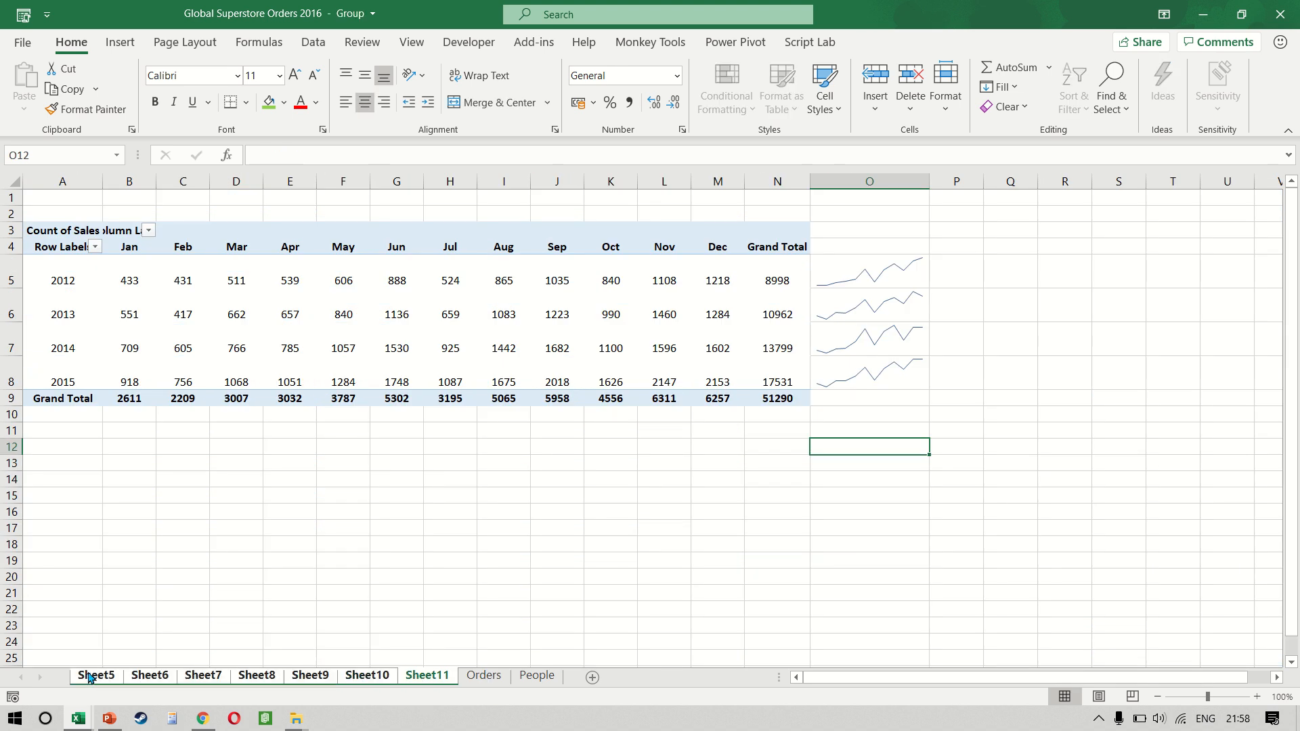
{"action": "right_click", "coordinate": [86, 675]}
{"action": "left_click", "coordinate": [157, 434]}
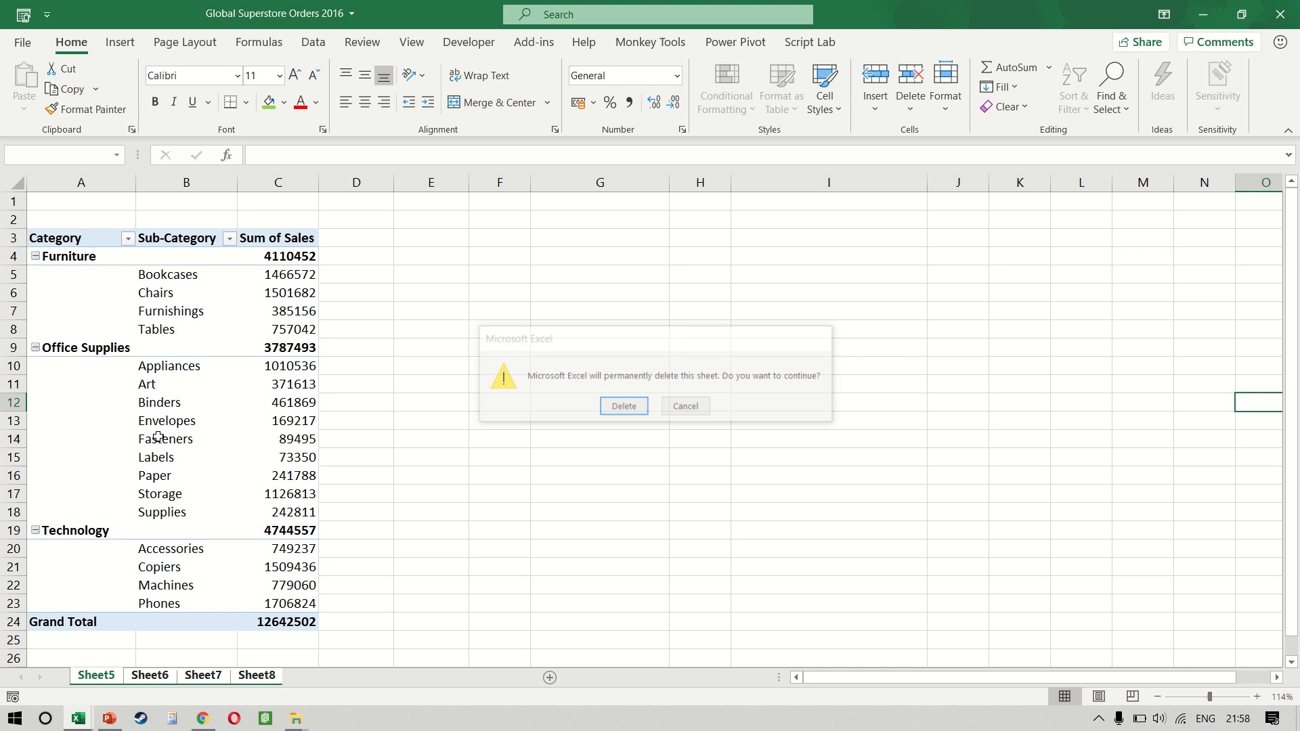
{"action": "key", "text": "Return"}
{"action": "right_click", "coordinate": [147, 680]}
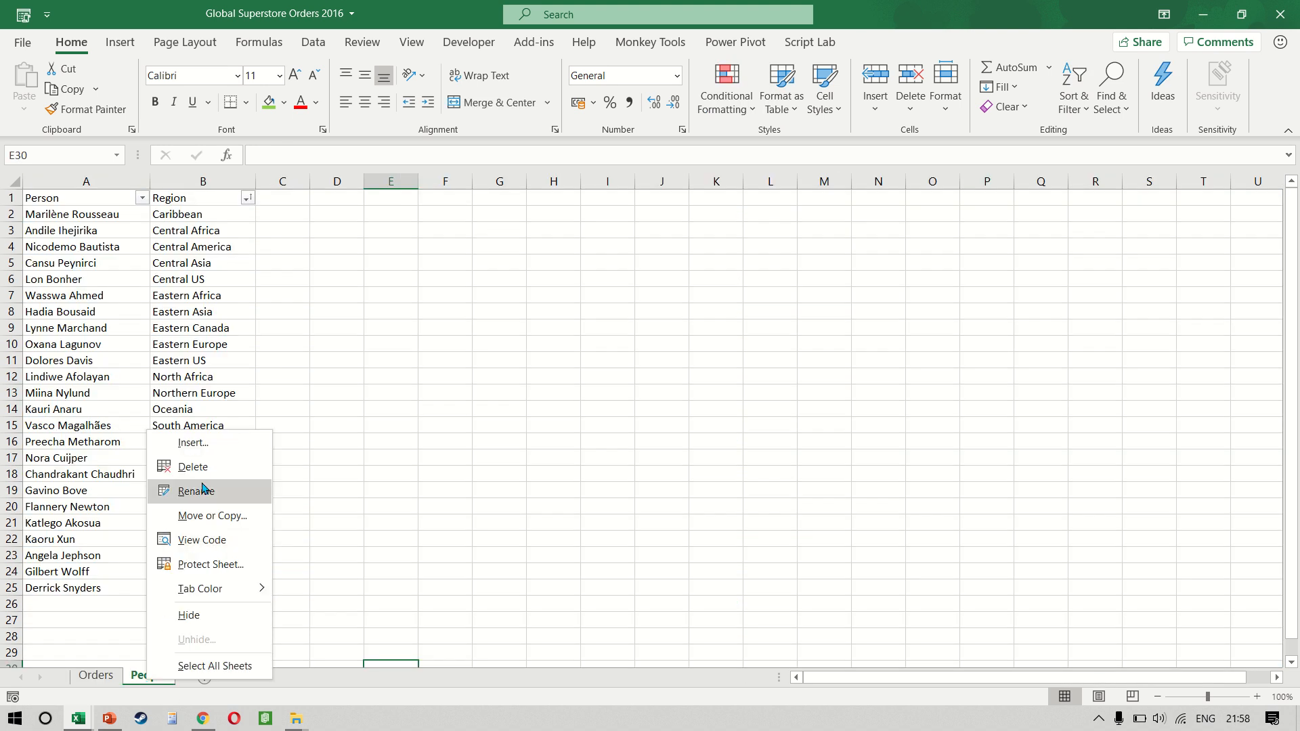
{"action": "left_click", "coordinate": [183, 467]}
Insert a PivotTable based on the Orders table on a new worksheet.
{"action": "left_click", "coordinate": [425, 421]}
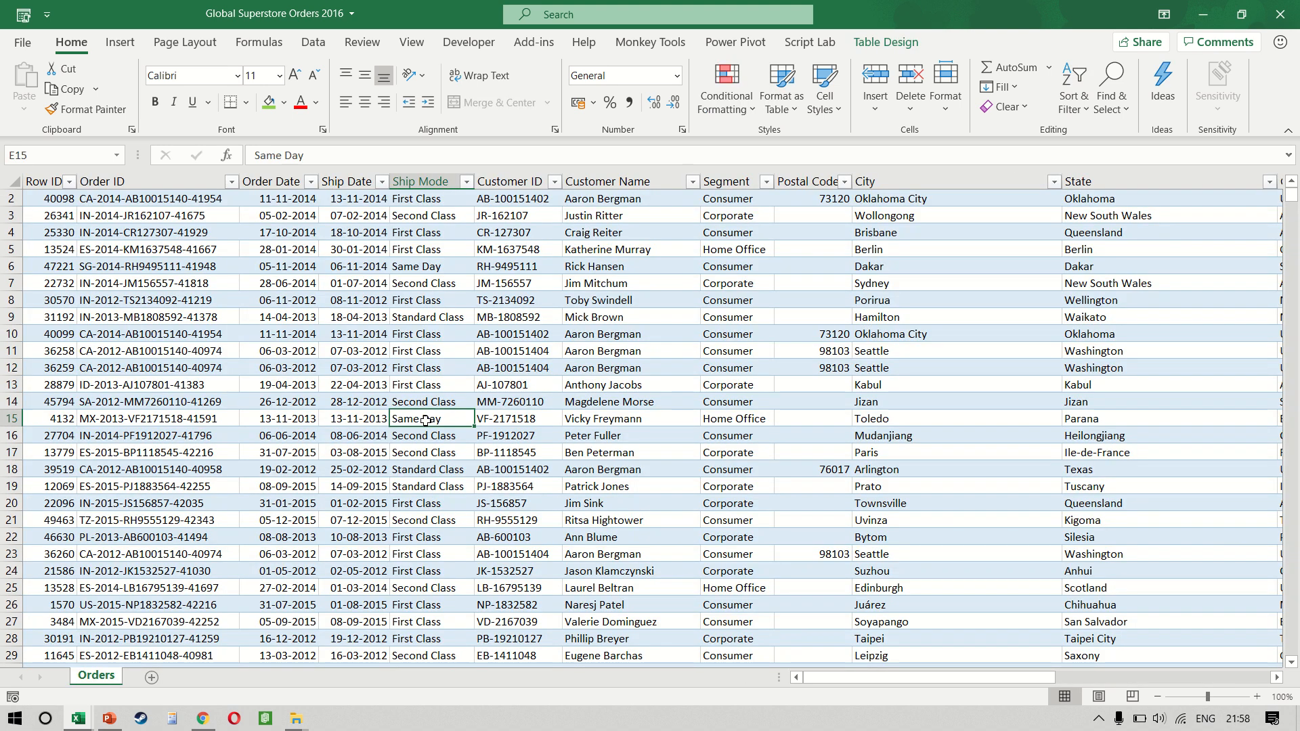
{"action": "key", "text": "alt+n"}
{"action": "key", "text": "v"}
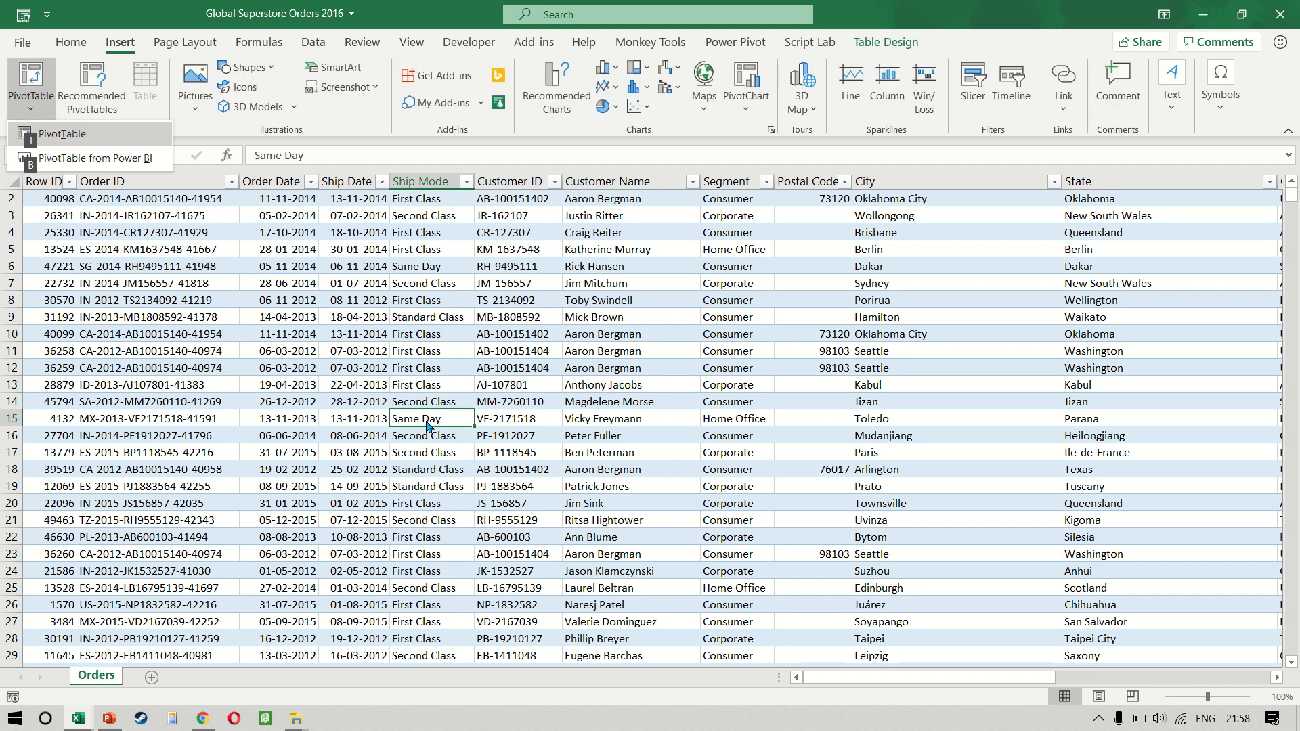
{"action": "key", "text": "t"}
{"action": "key", "text": "Return"}
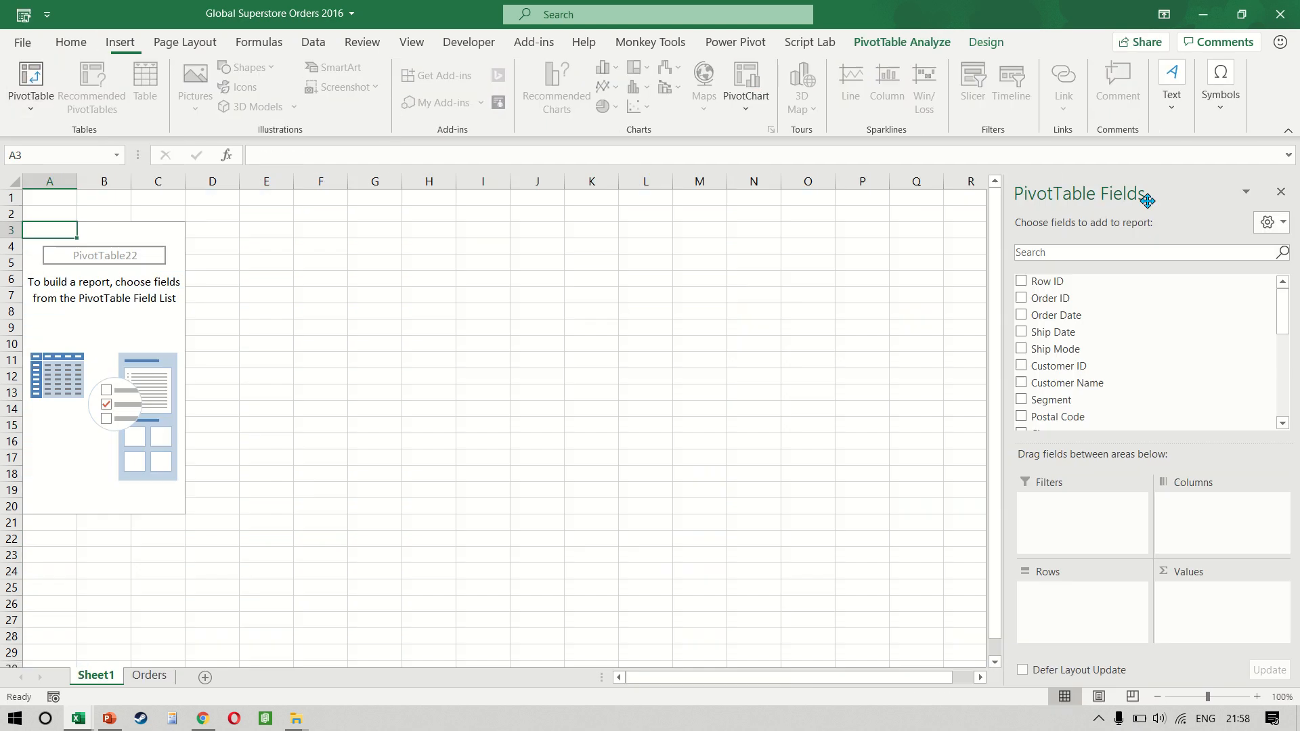
Add Segment to the PivotTable's rows and Sales to its values, finding each by searching the field list.
{"action": "left_click", "coordinate": [1131, 245]}
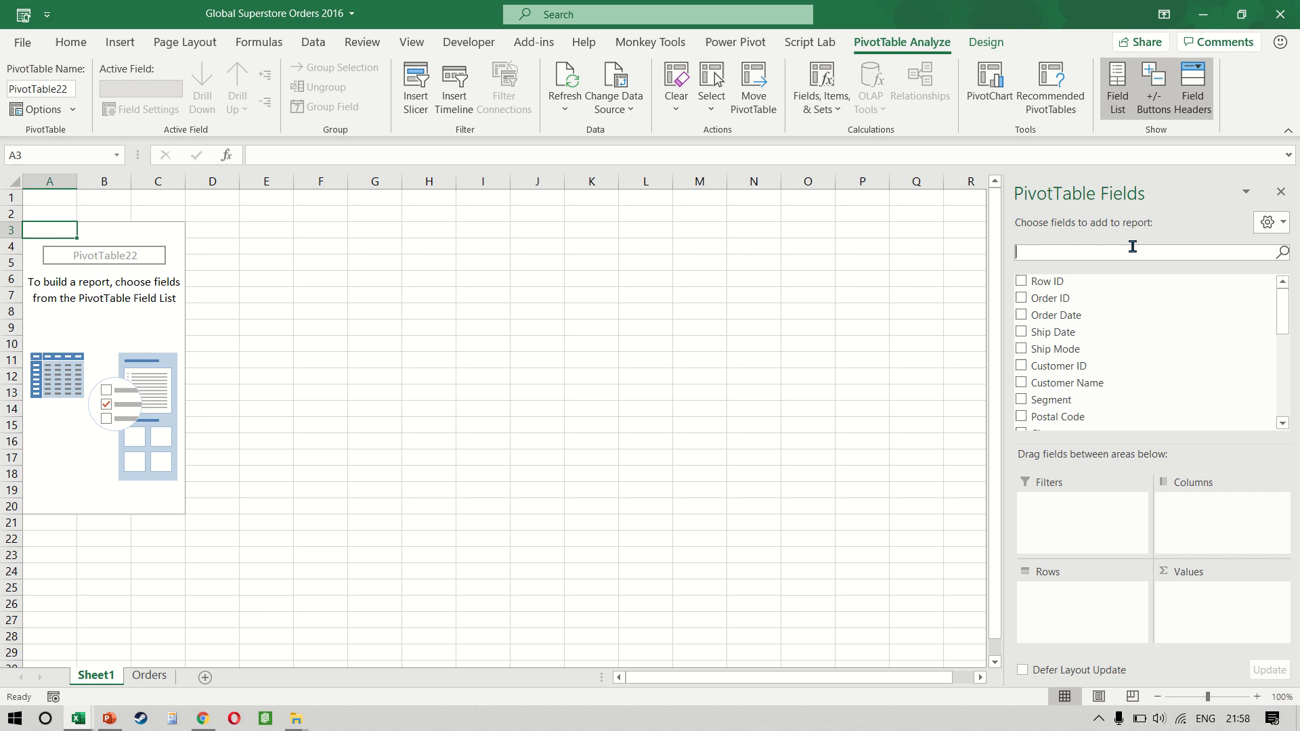
{"action": "type", "text": "eg"}
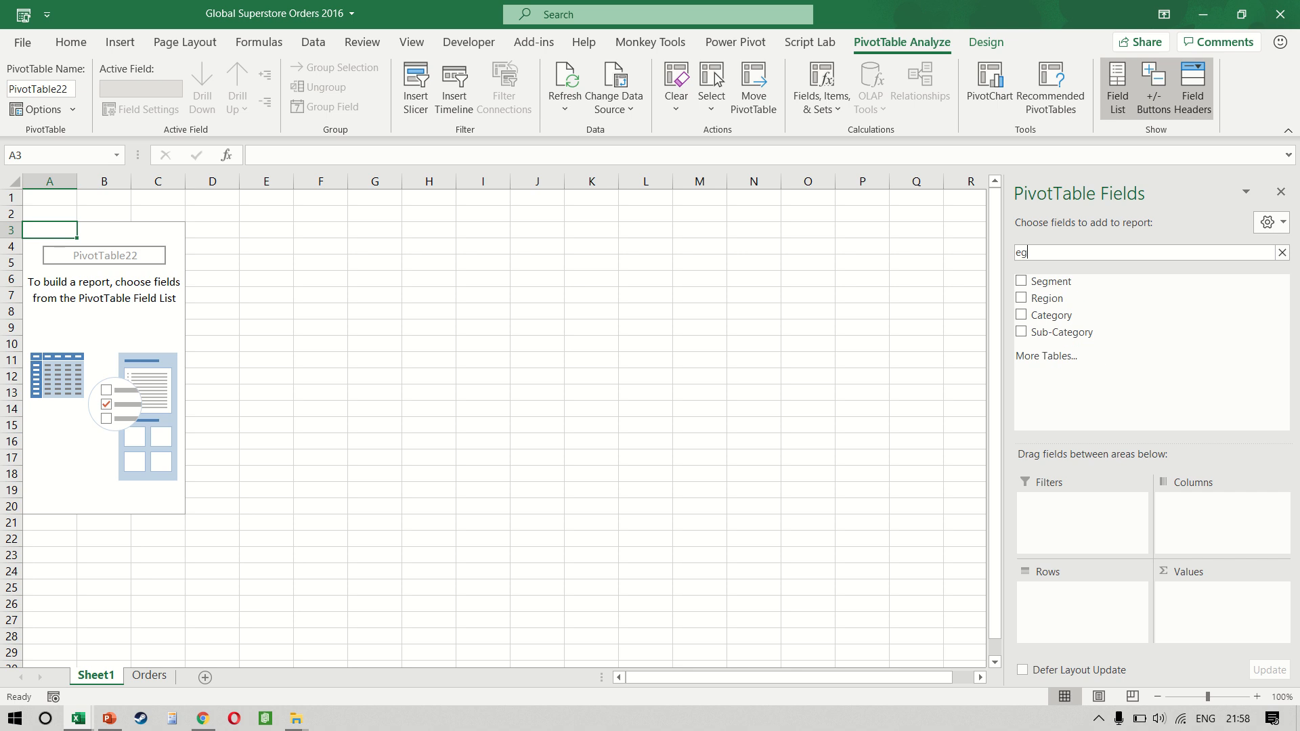
{"action": "left_click", "coordinate": [1102, 290]}
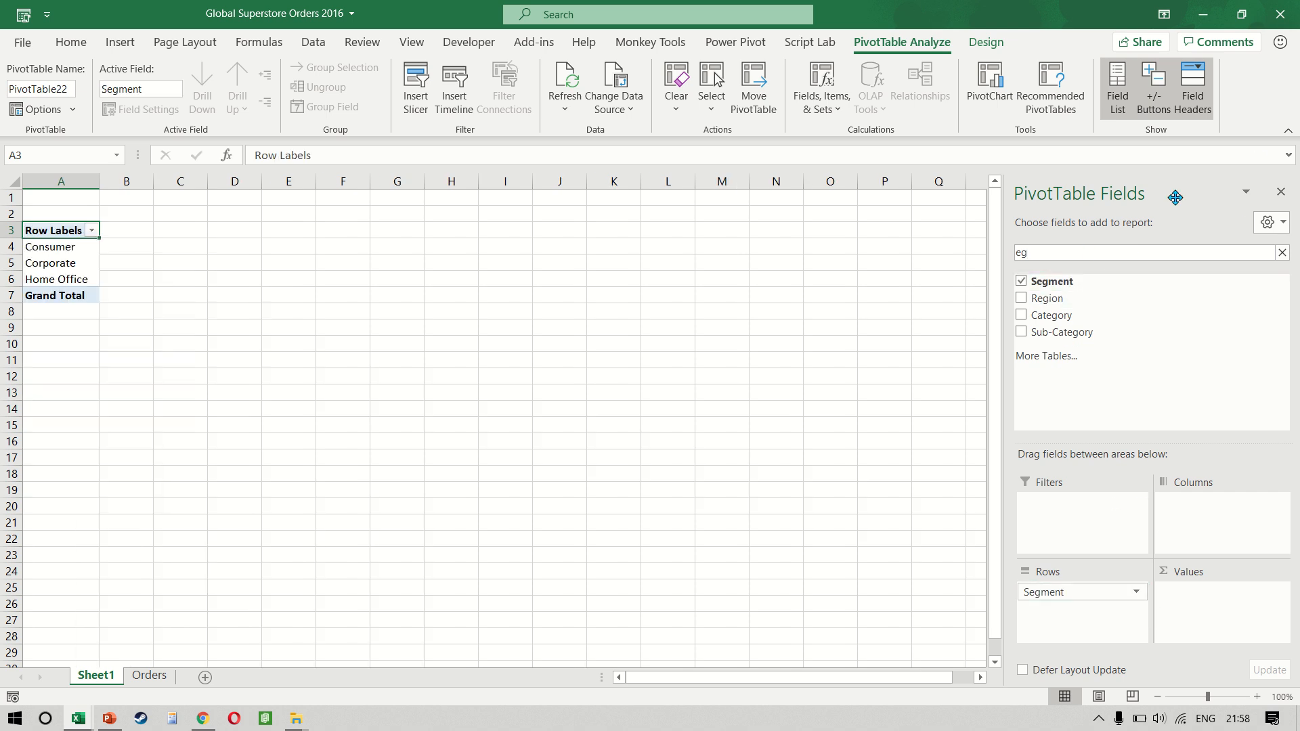
{"action": "double_click", "coordinate": [1073, 252]}
{"action": "type", "text": "sal"}
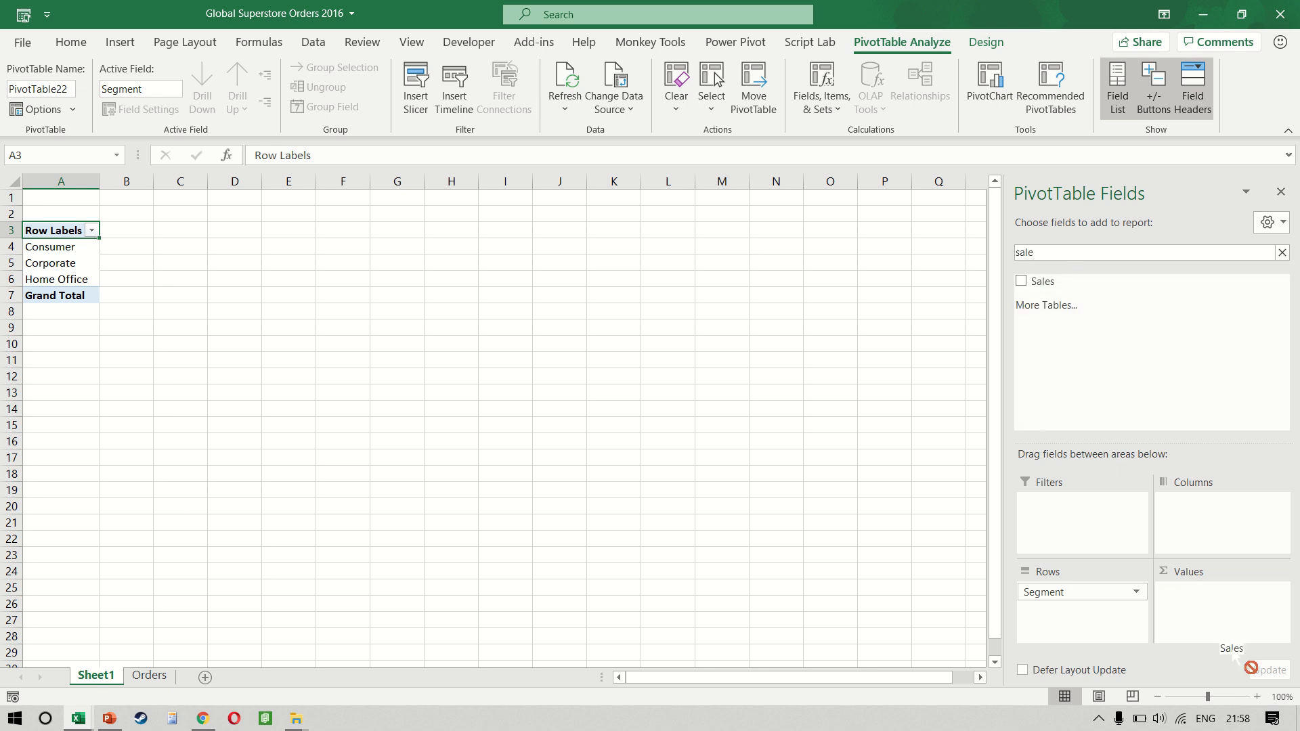
{"action": "left_click_drag", "start_coordinate": [1073, 282], "coordinate": [1246, 638]}
{"action": "left_click", "coordinate": [147, 257]}
{"action": "scroll", "coordinate": [143, 261], "scroll_direction": "up", "scroll_amount": 5, "text": "ctrl"}
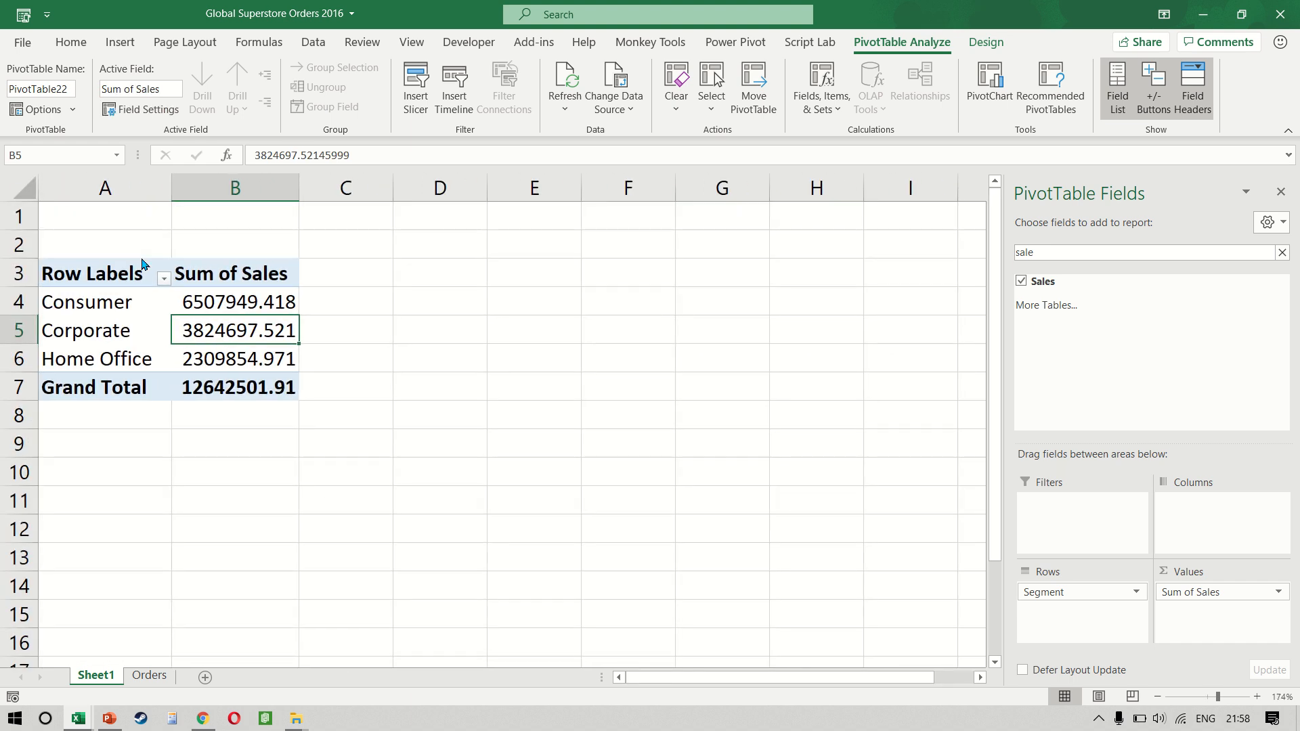
Add the Market field to the PivotTable as a report filter.
{"action": "double_click", "coordinate": [1074, 253]}
{"action": "type", "text": "market"}
{"action": "left_click_drag", "start_coordinate": [1140, 283], "coordinate": [1083, 505]}
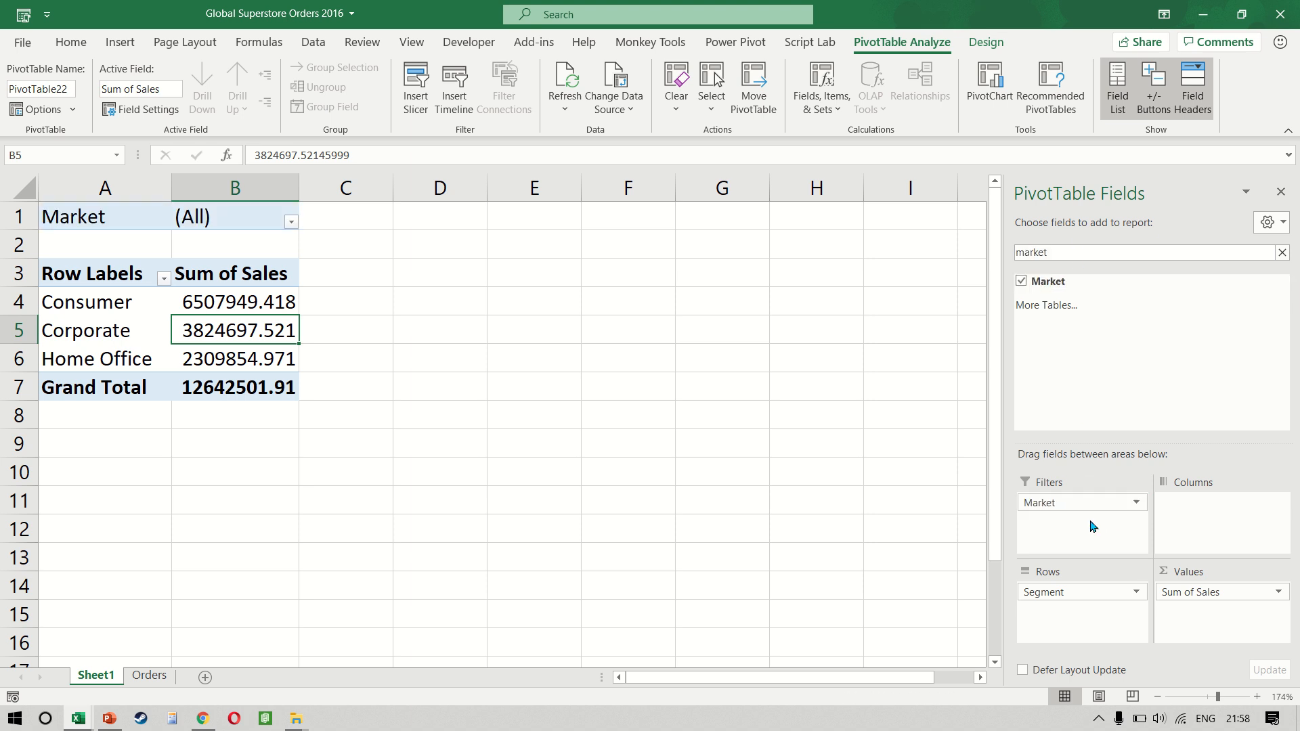
Filter the PivotTable's Market report filter to Asia Pacific.
{"action": "left_click", "coordinate": [290, 221]}
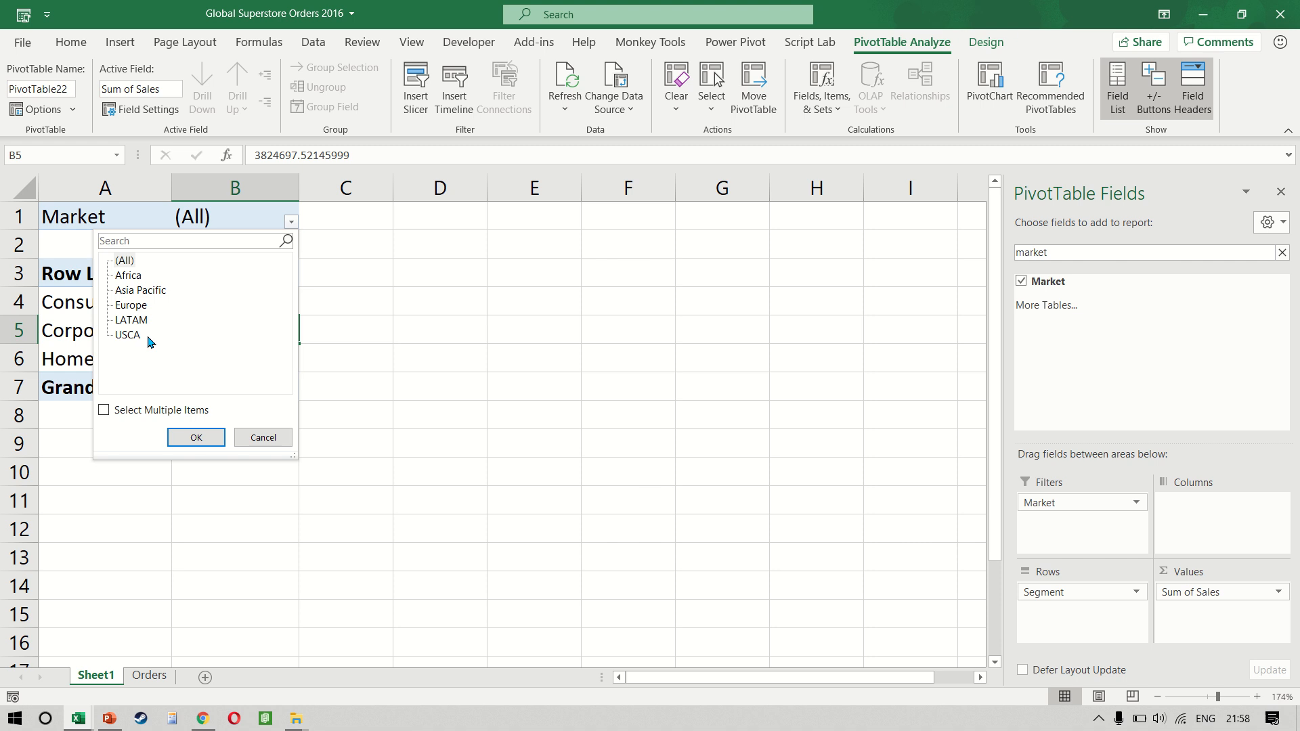
{"action": "key", "text": "Escape"}
{"action": "key", "text": "Up"}
{"action": "key", "text": "Up"}
{"action": "key", "text": "Up"}
{"action": "key", "text": "Up"}
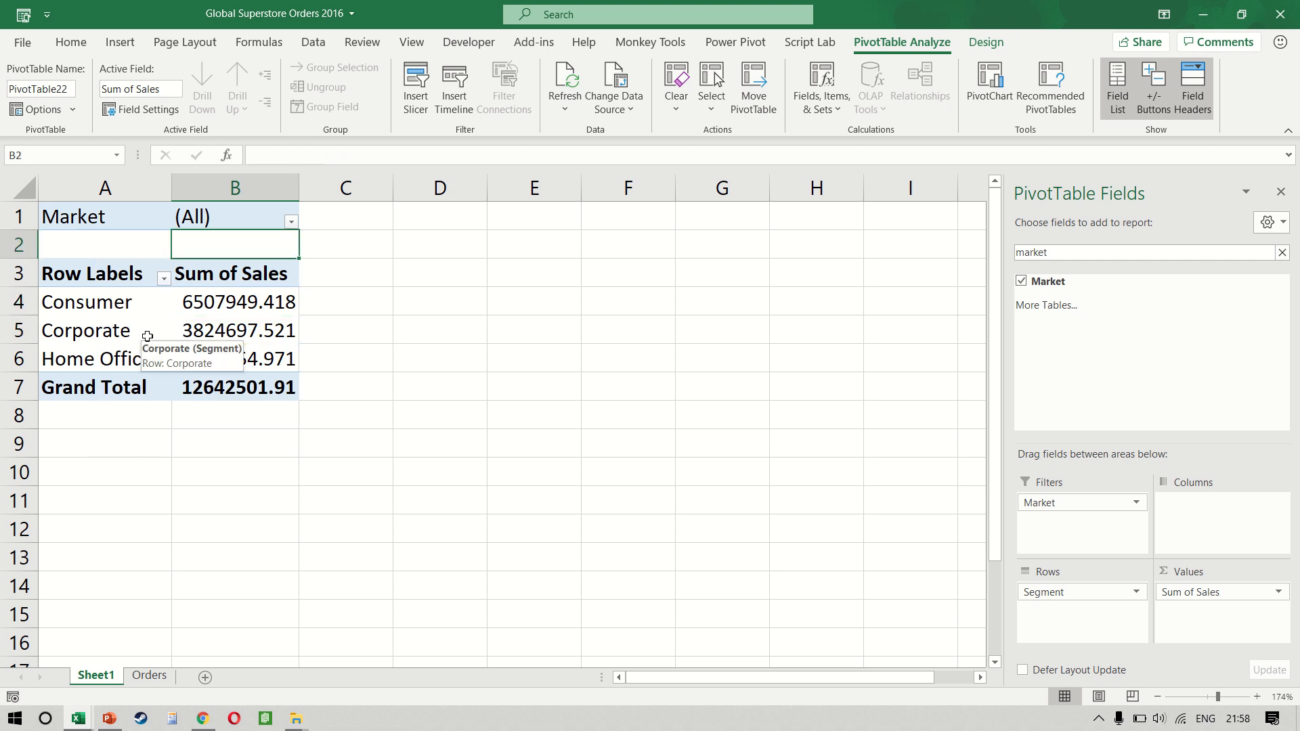
{"action": "key", "text": "alt+Down"}
{"action": "key", "text": "Down"}
{"action": "key", "text": "Down"}
{"action": "key", "text": "Return"}
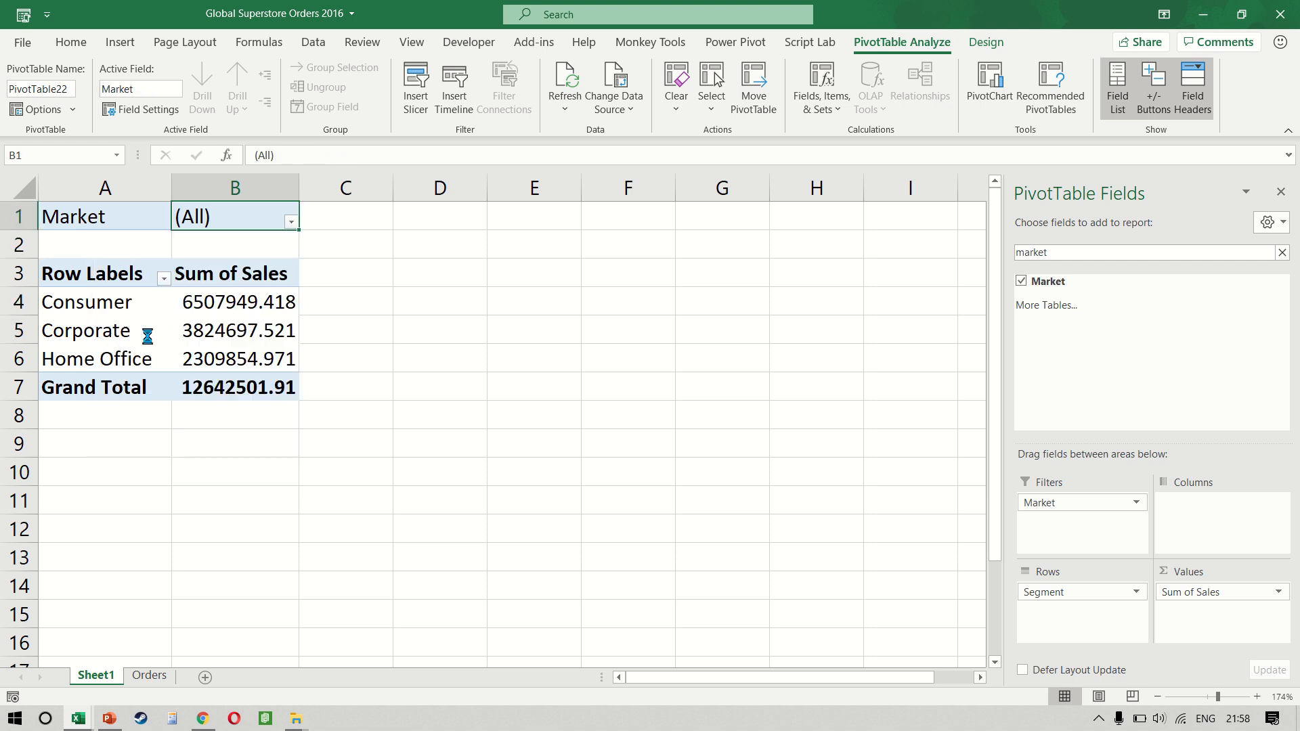
{"action": "key", "text": "Down"}
{"action": "key", "text": "Up"}
{"action": "key", "text": "alt+Down"}
{"action": "key", "text": "Down"}
{"action": "key", "text": "Return"}
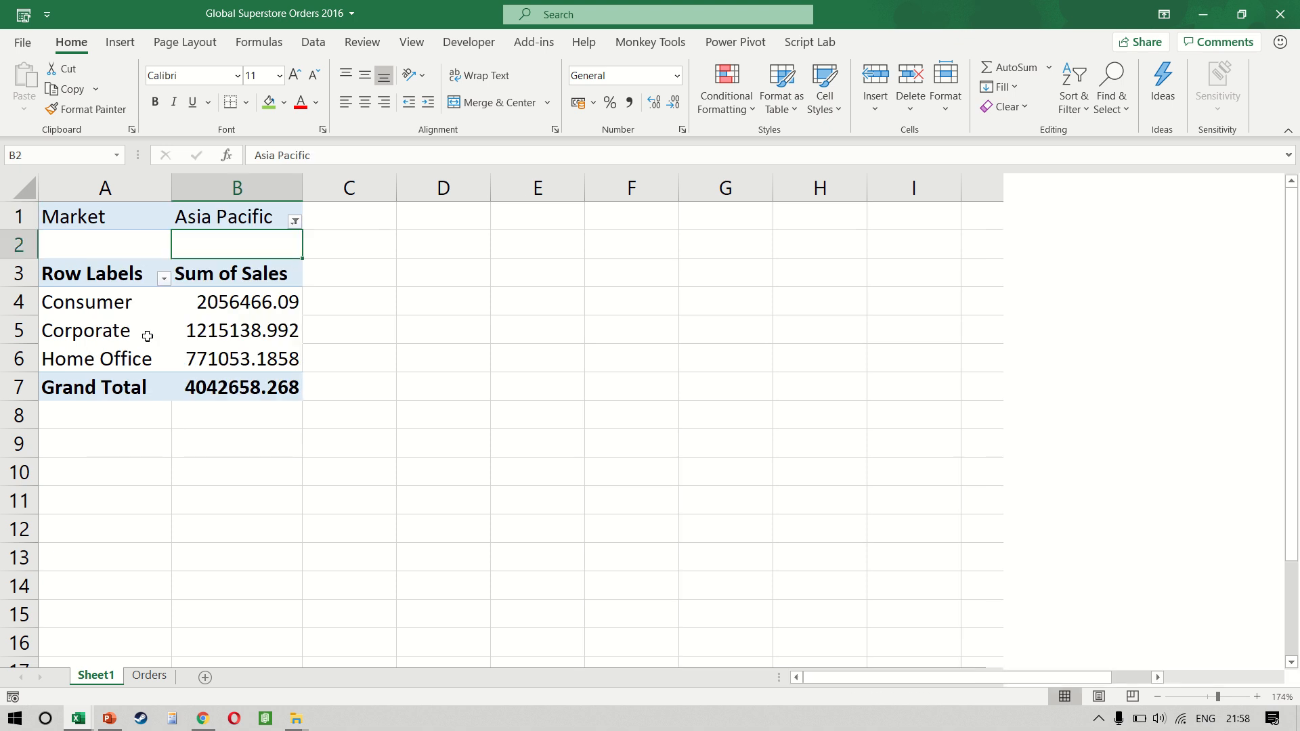
Reset the Market report filter to (All).
{"action": "key", "text": "alt+Down"}
{"action": "key", "text": "Tab"}
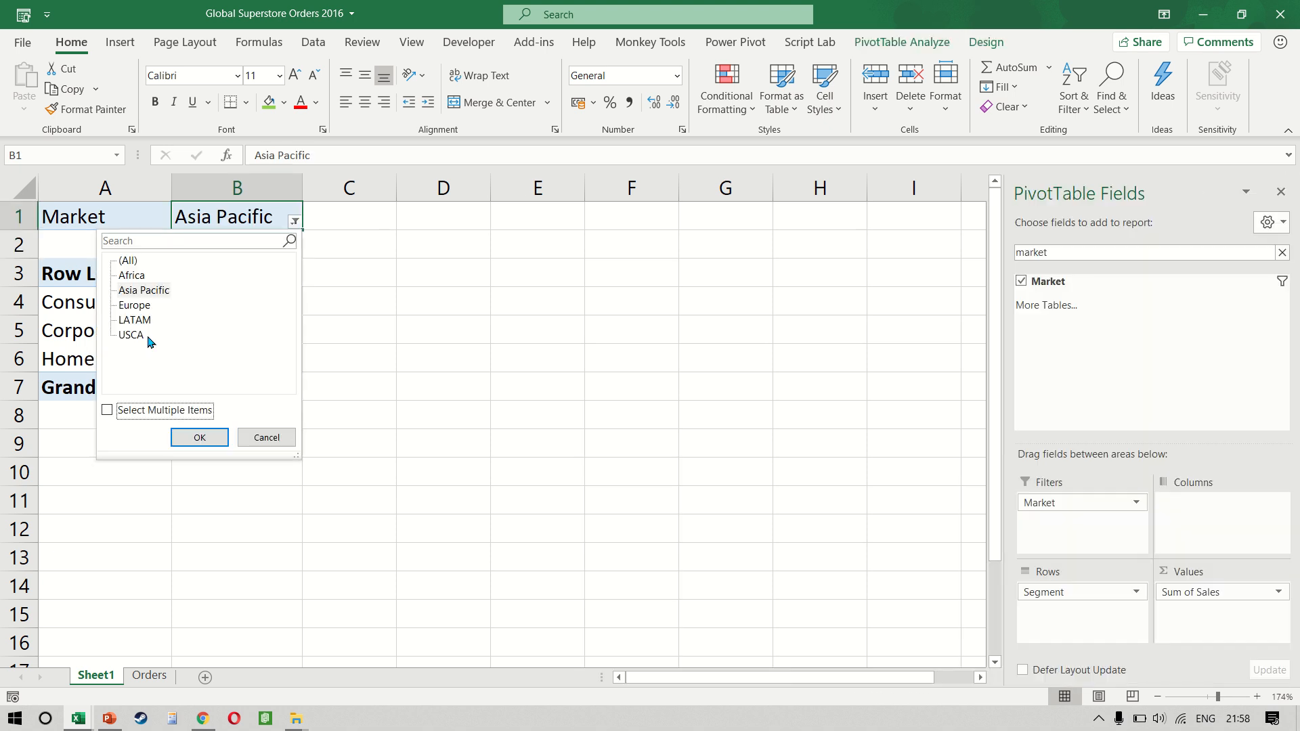
{"action": "double_click", "coordinate": [128, 262]}
{"action": "left_click", "coordinate": [224, 322]}
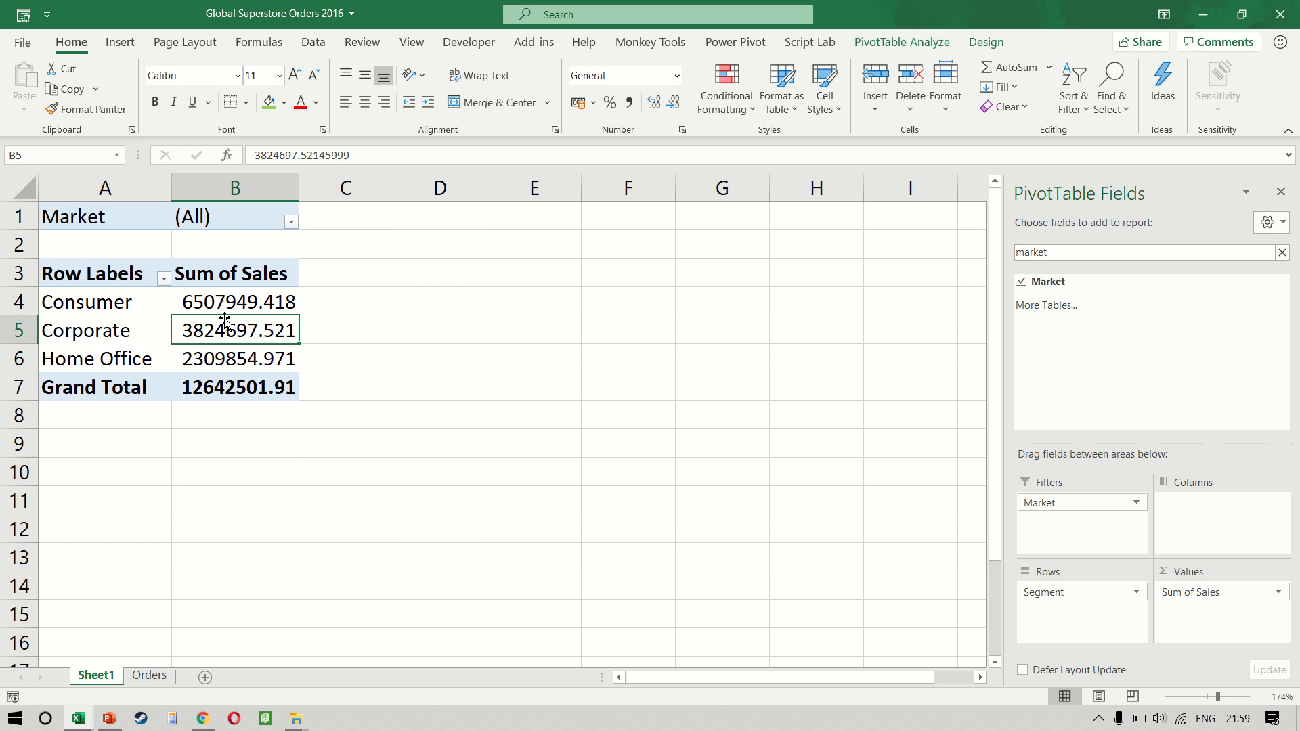
Insert a slicer for the Market field of the PivotTable.
{"action": "left_click", "coordinate": [902, 42]}
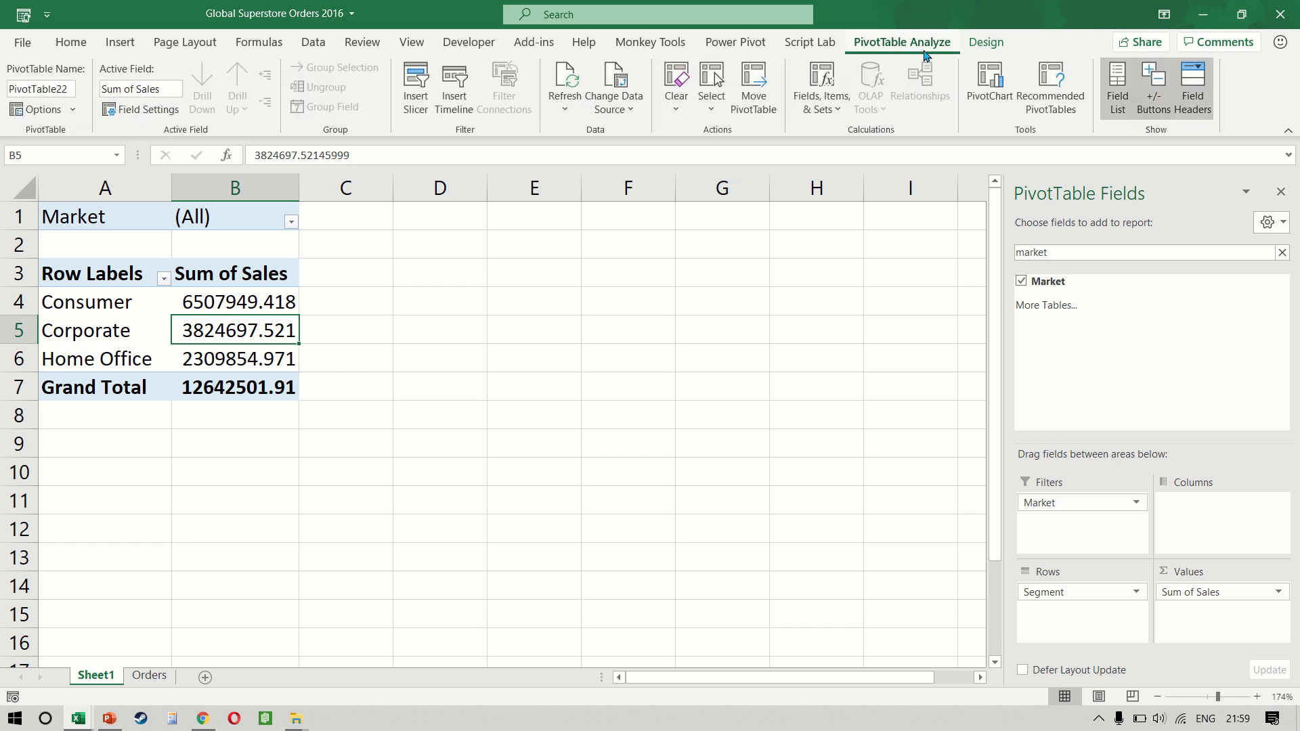
{"action": "left_click", "coordinate": [416, 88]}
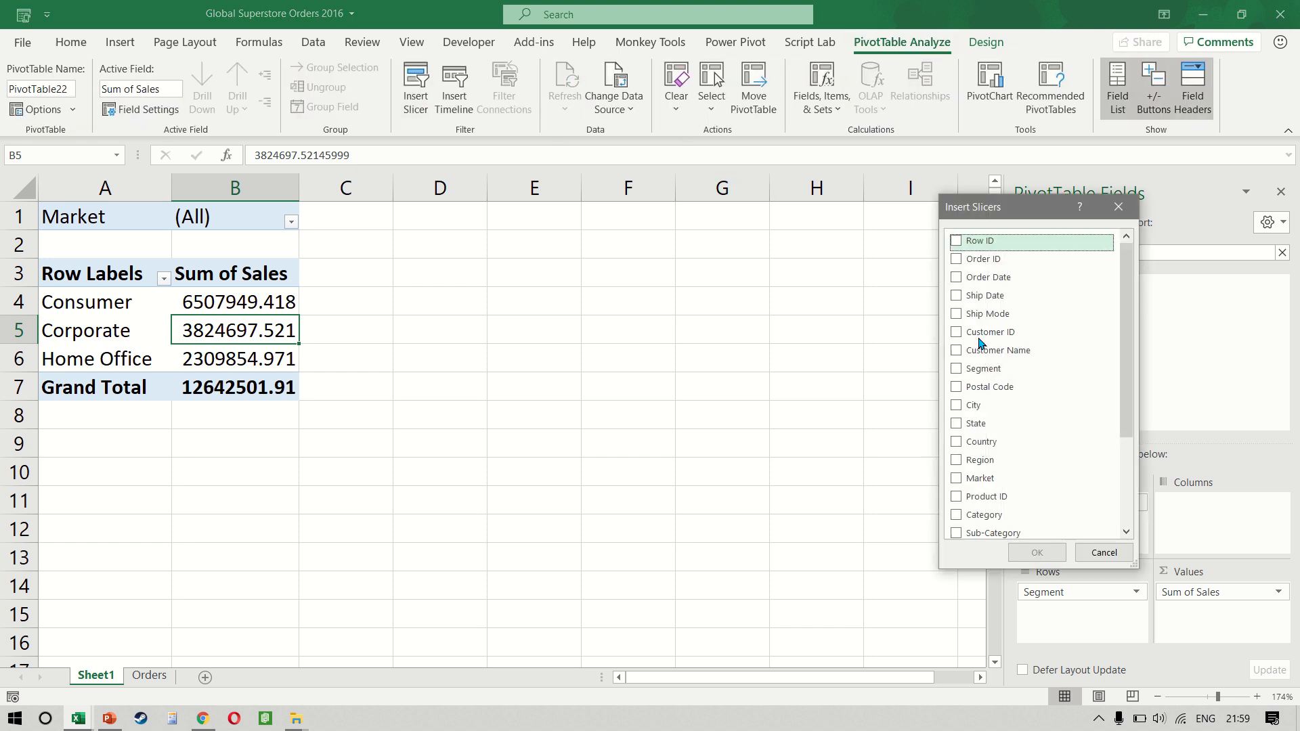
{"action": "scroll", "coordinate": [1012, 326], "scroll_direction": "down", "scroll_amount": 3}
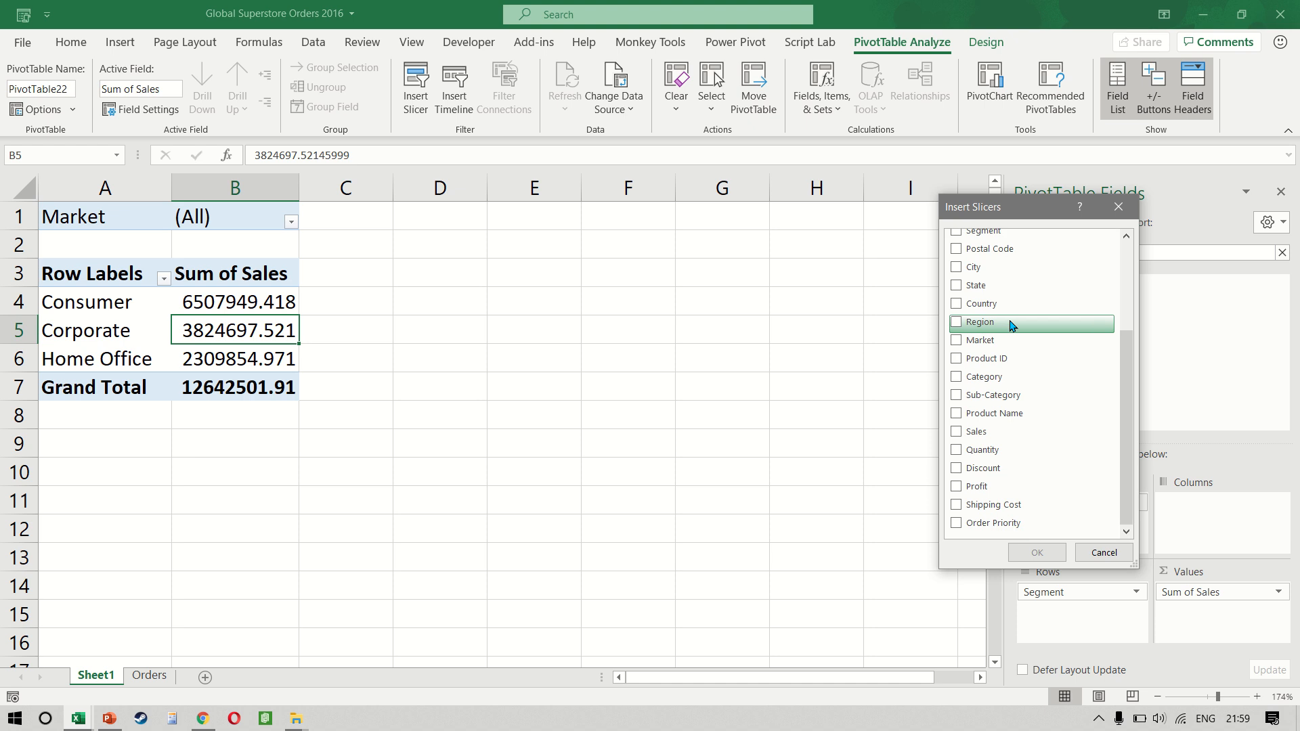
{"action": "left_click", "coordinate": [955, 340]}
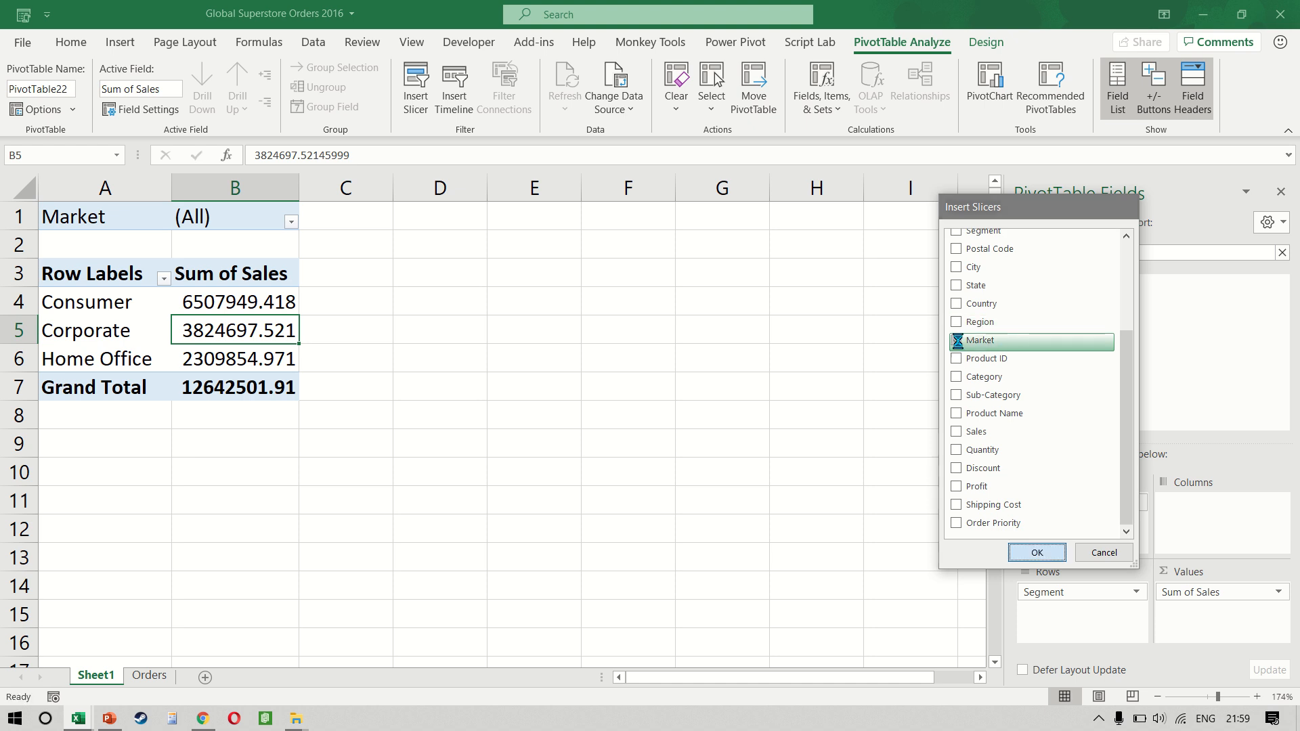
{"action": "left_click", "coordinate": [1037, 552]}
Use the Market slicer to filter the PivotTable by Africa, Asia Pacific, Europe, LATAM and USCA in turn.
{"action": "left_click", "coordinate": [482, 317]}
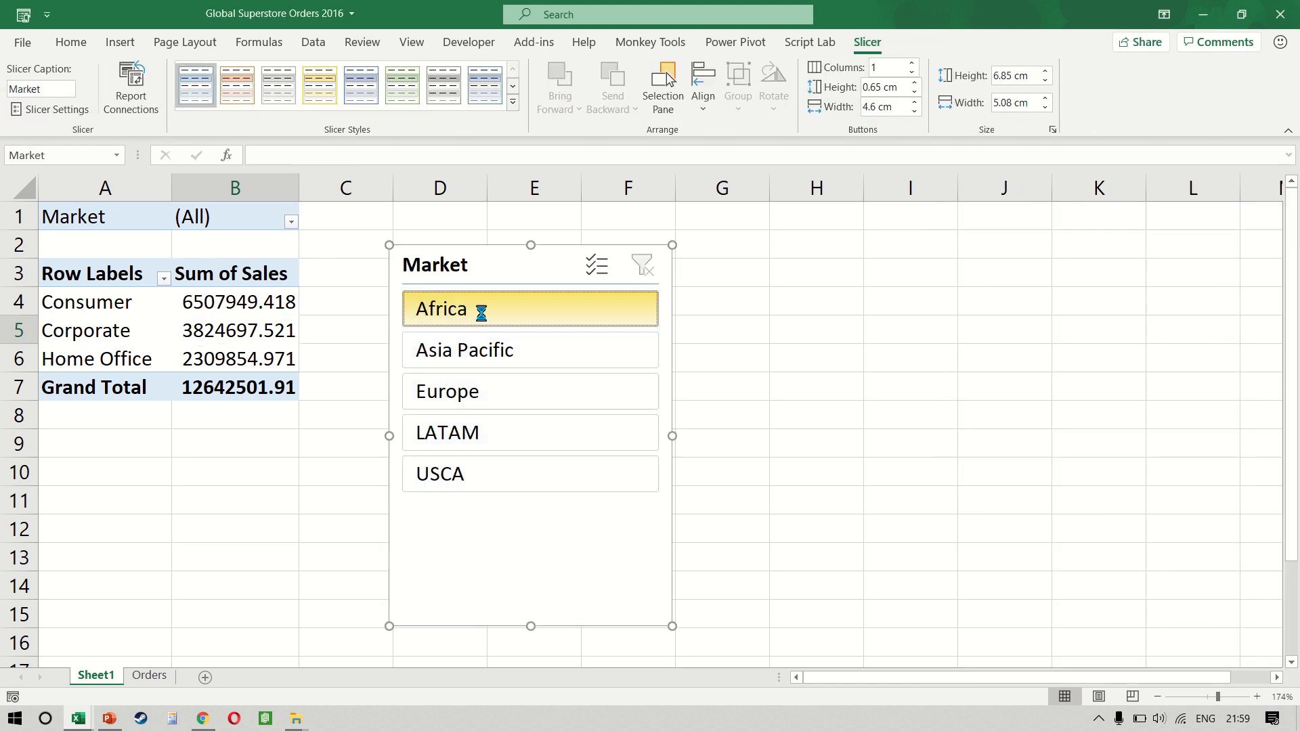
{"action": "left_click", "coordinate": [515, 359]}
{"action": "left_click", "coordinate": [538, 399]}
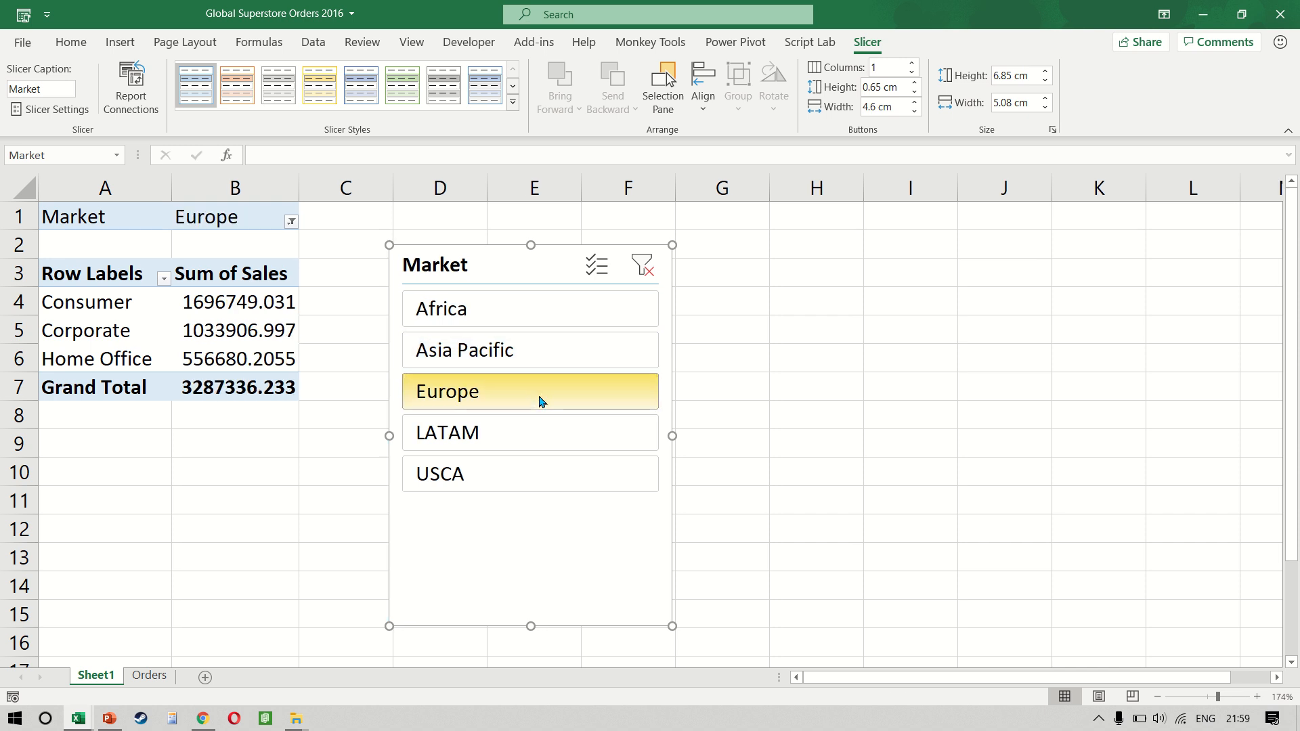
{"action": "left_click", "coordinate": [548, 429]}
{"action": "left_click", "coordinate": [566, 485]}
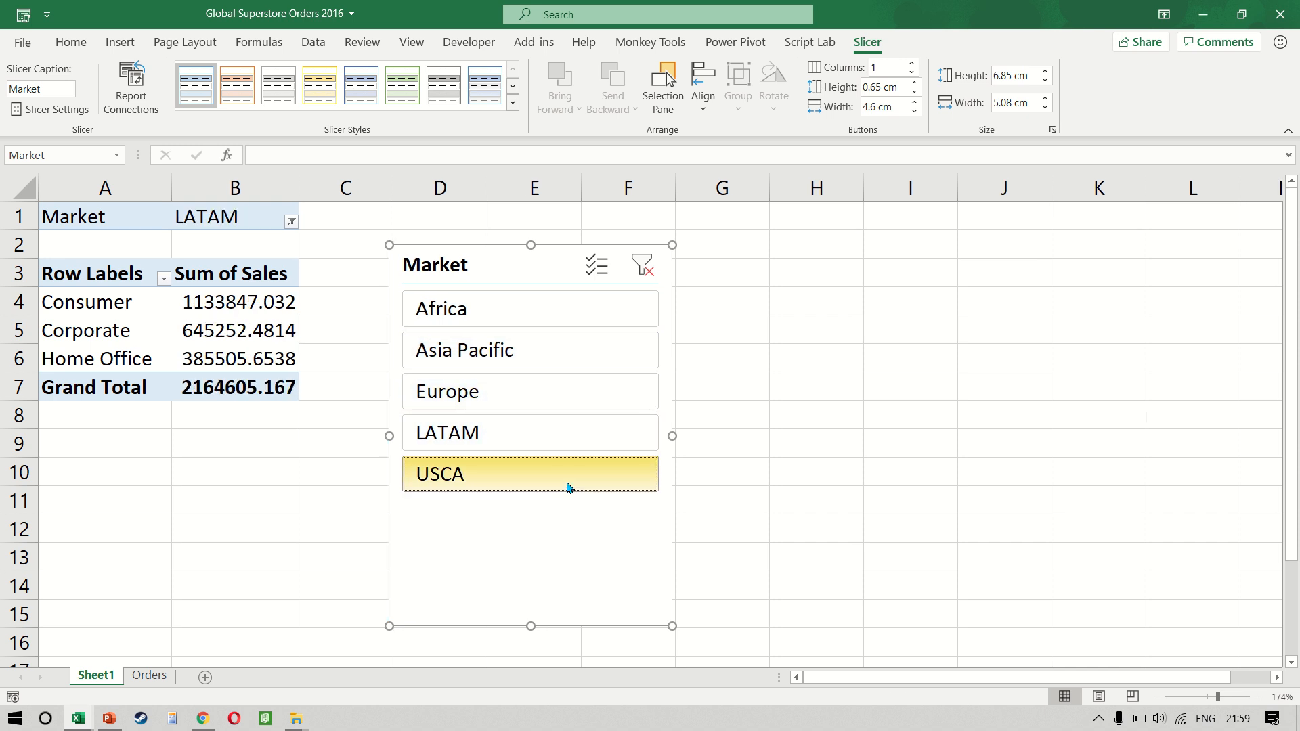
Clear the Market slicer's filter and delete the slicer.
{"action": "left_click_drag", "start_coordinate": [641, 265], "coordinate": [562, 272]}
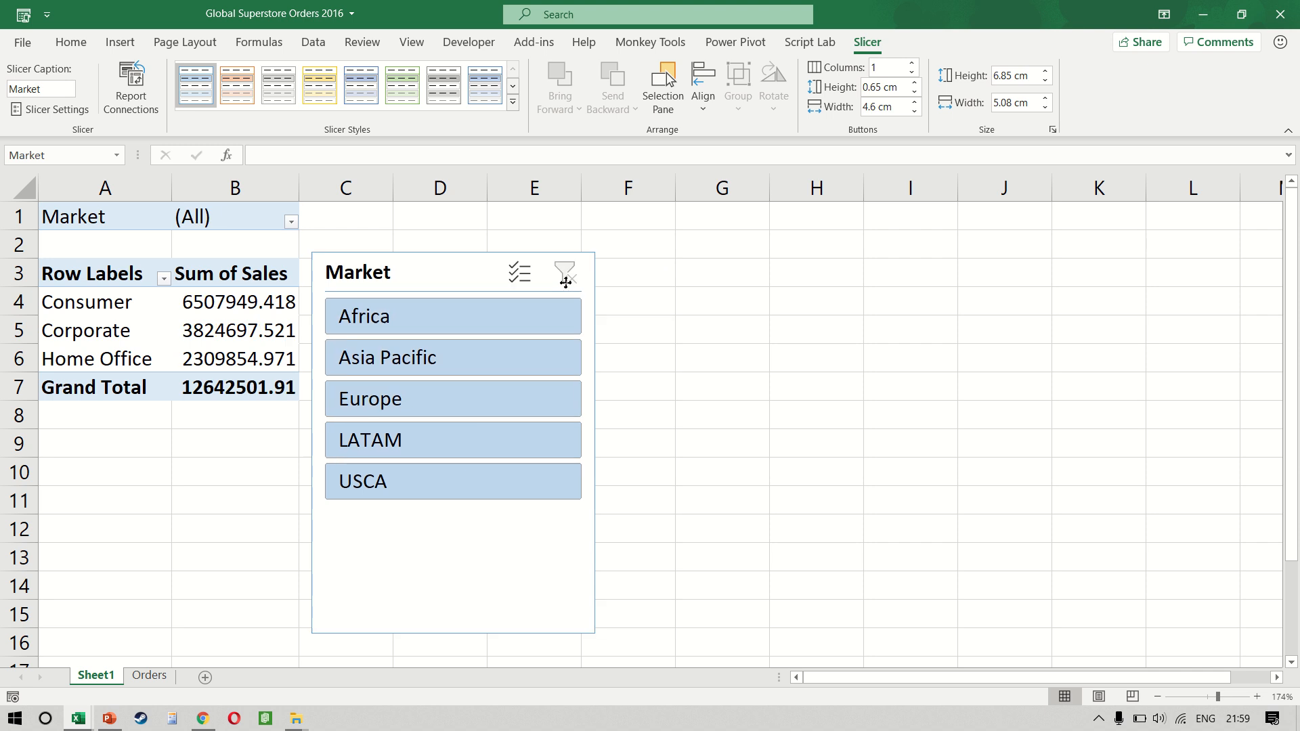
{"action": "key", "text": "Delete"}
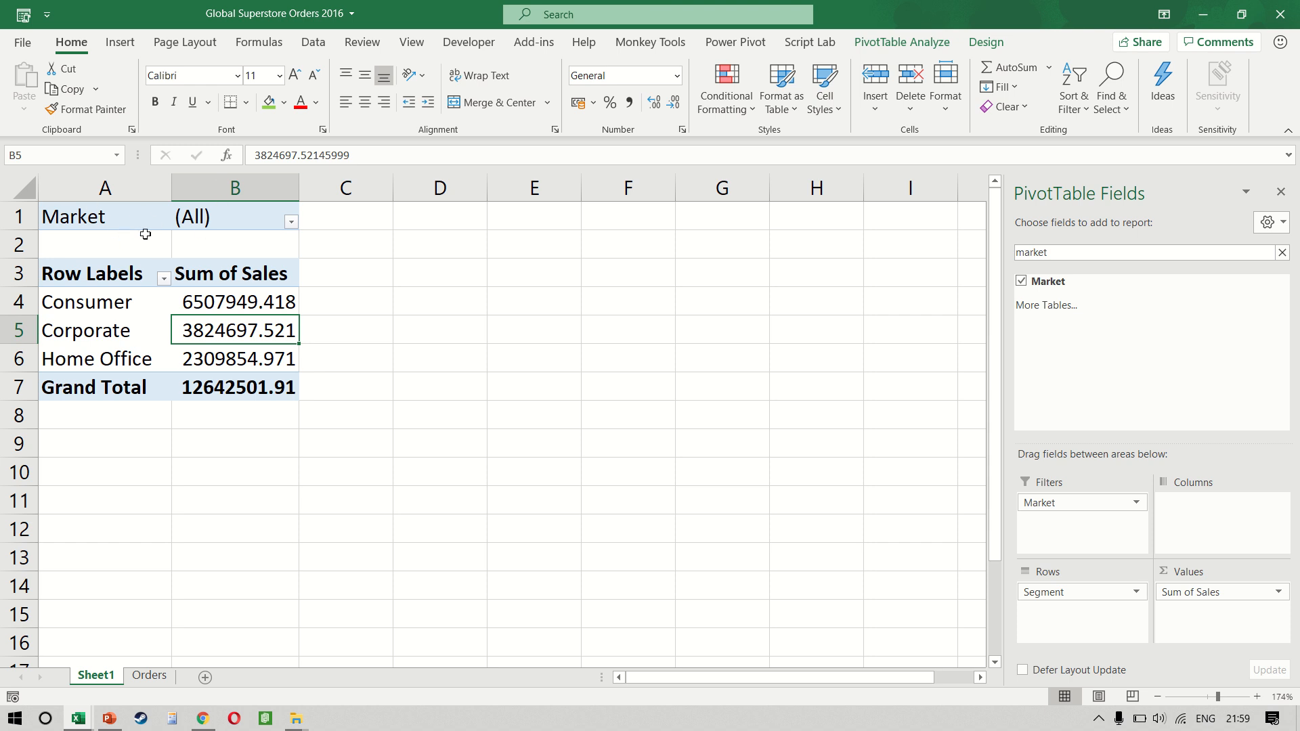
Generate a separate report filter page of the PivotTable for each Market.
{"action": "left_click", "coordinate": [912, 45]}
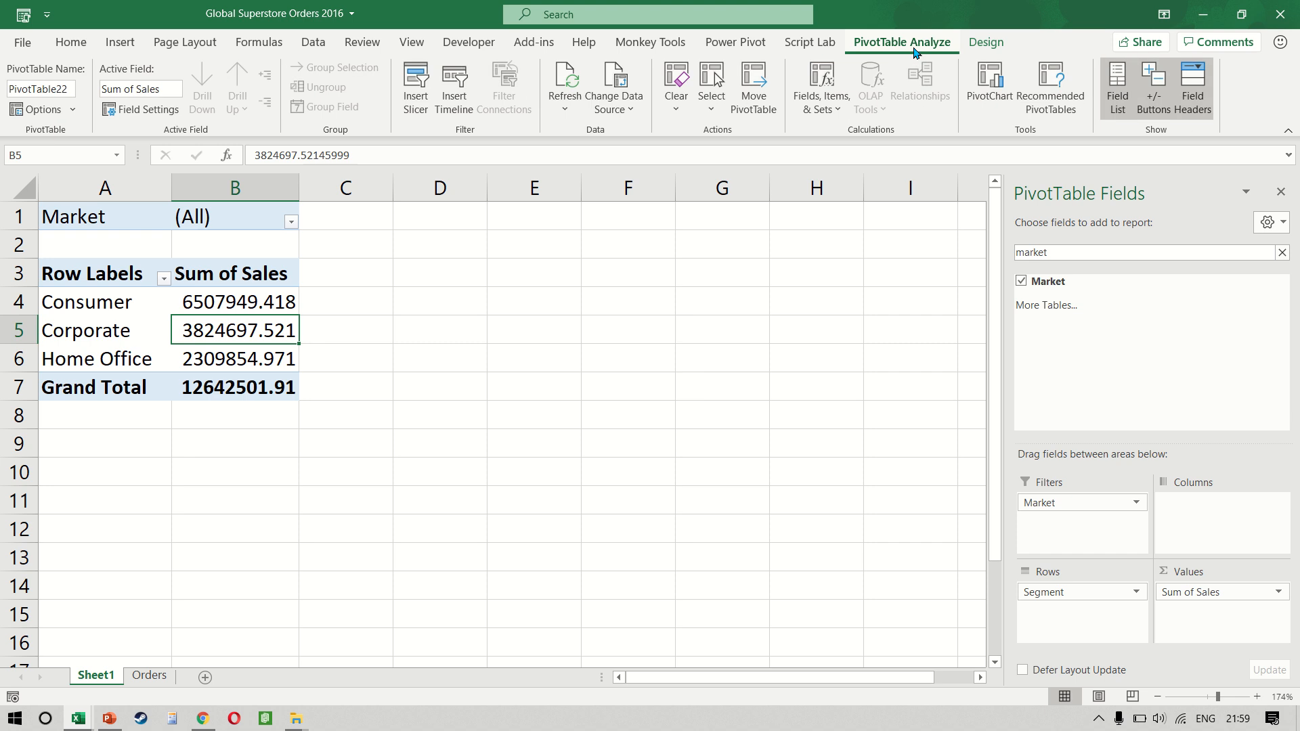
{"action": "left_click", "coordinate": [74, 114]}
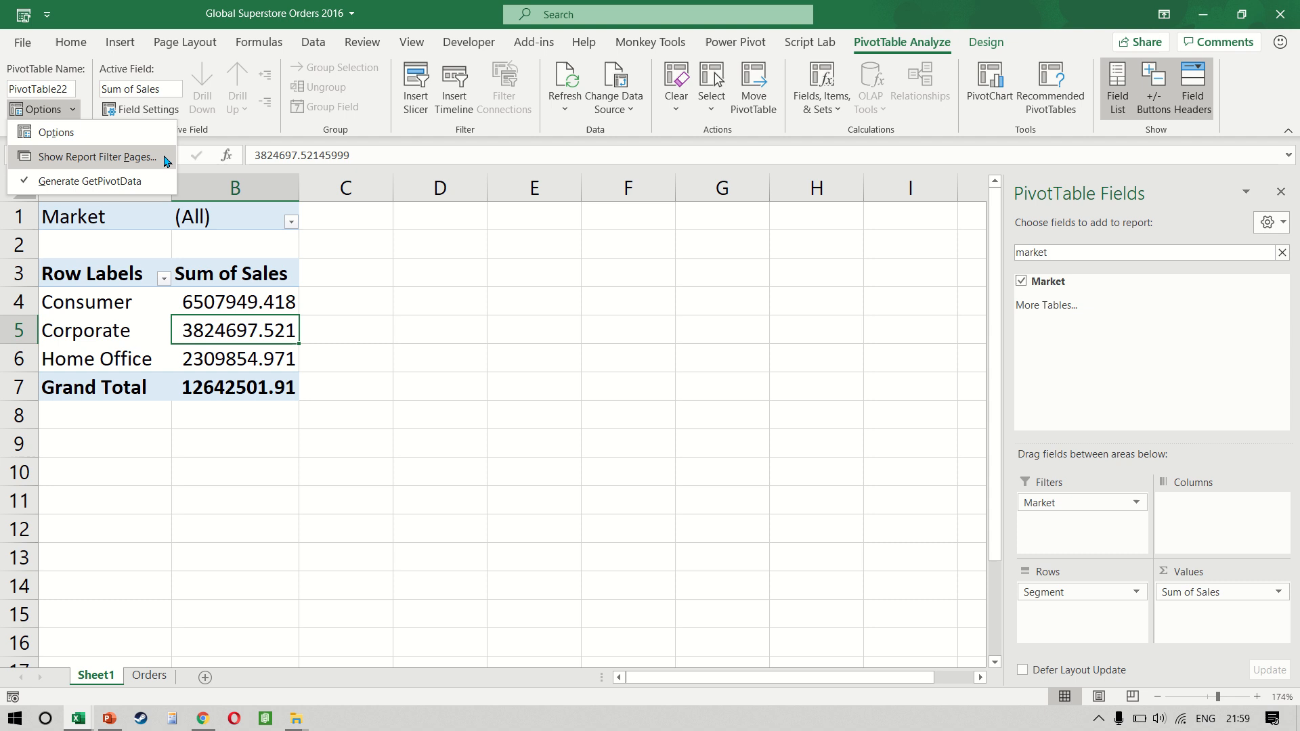
{"action": "left_click", "coordinate": [166, 160]}
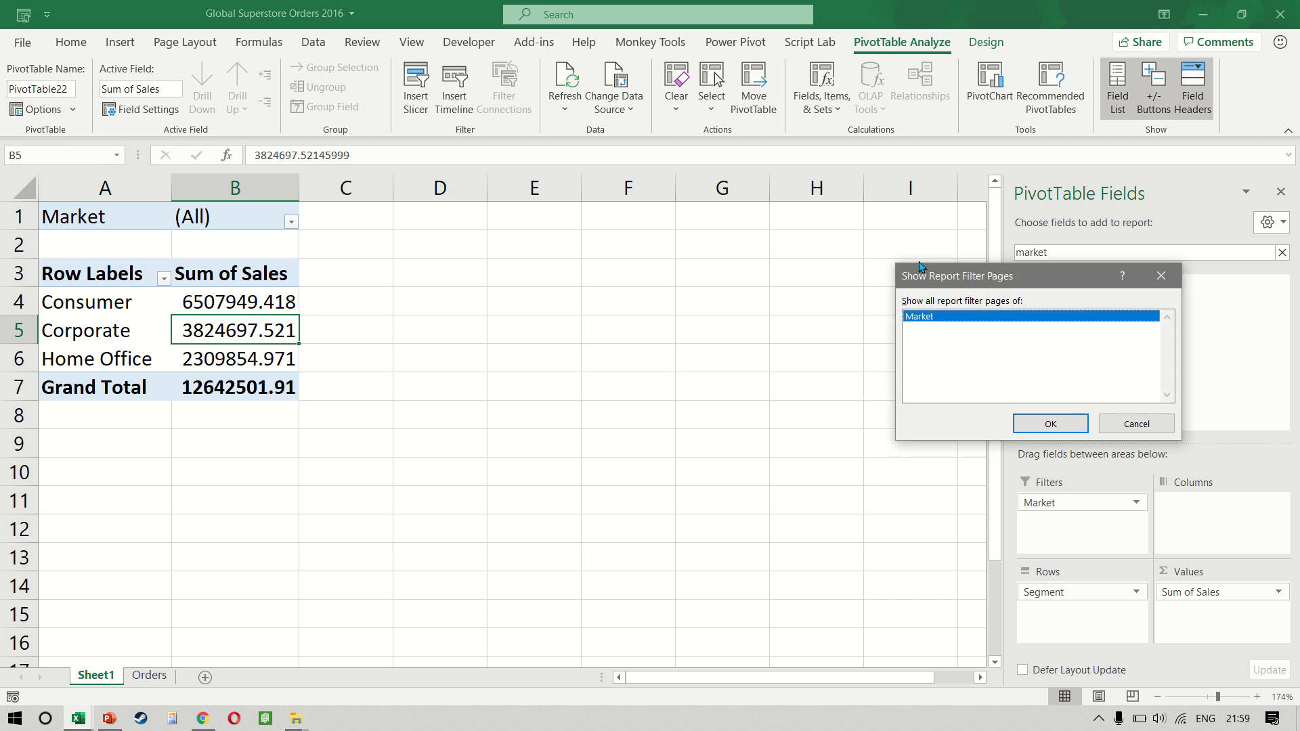
{"action": "left_click_drag", "start_coordinate": [920, 269], "coordinate": [750, 262]}
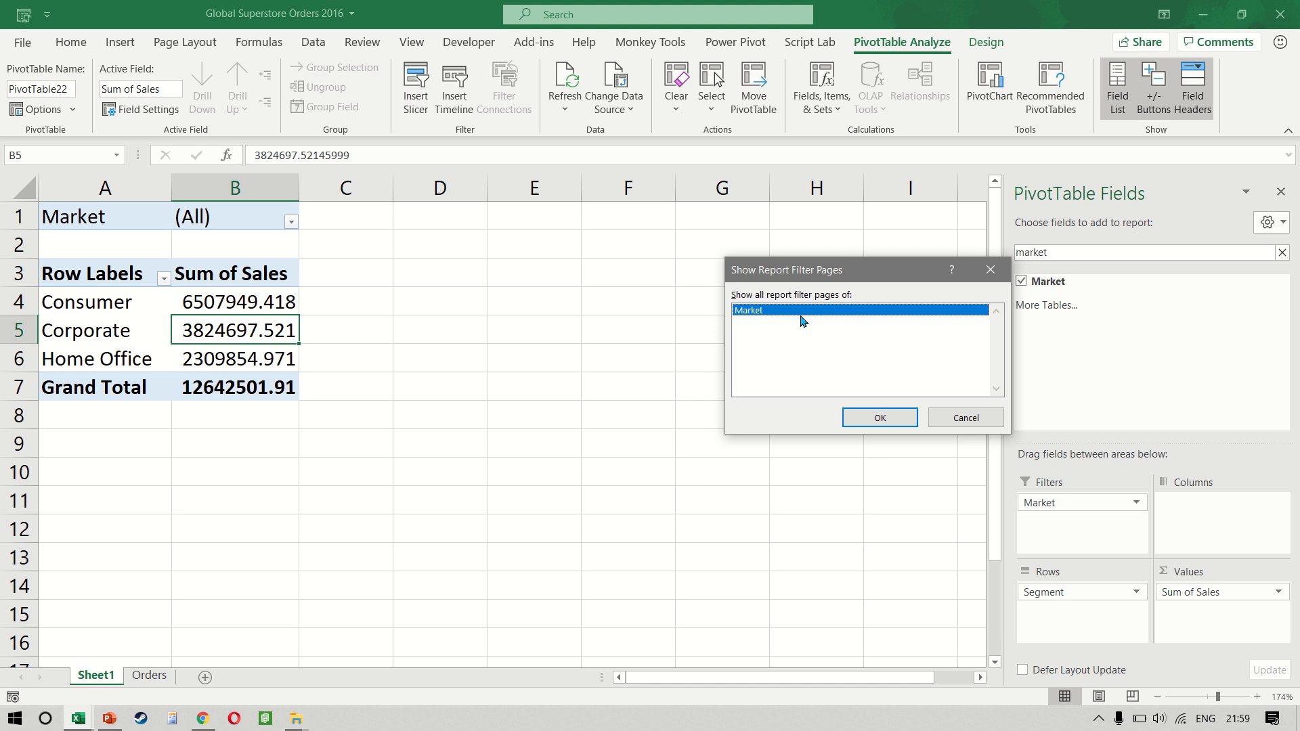
{"action": "left_click", "coordinate": [880, 418]}
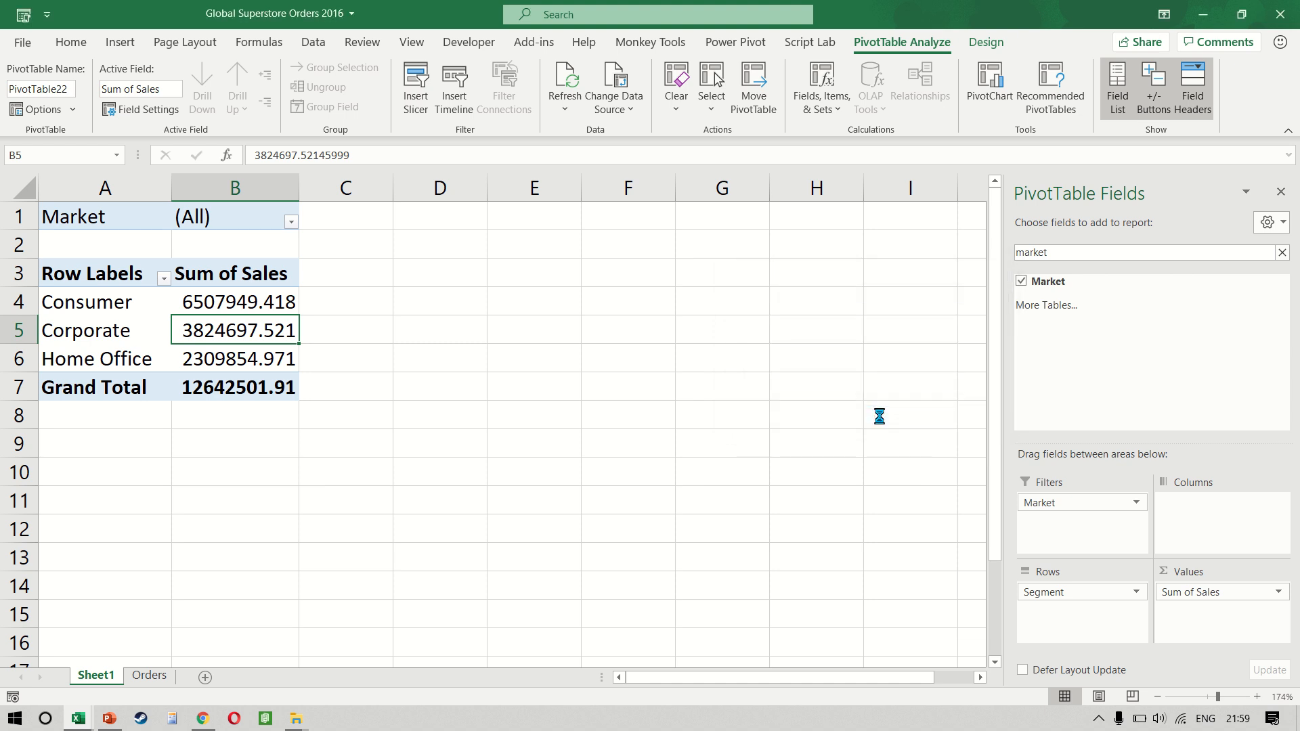
Look through the generated market sheets to compare their filtered PivotTables.
{"action": "left_click", "coordinate": [148, 683]}
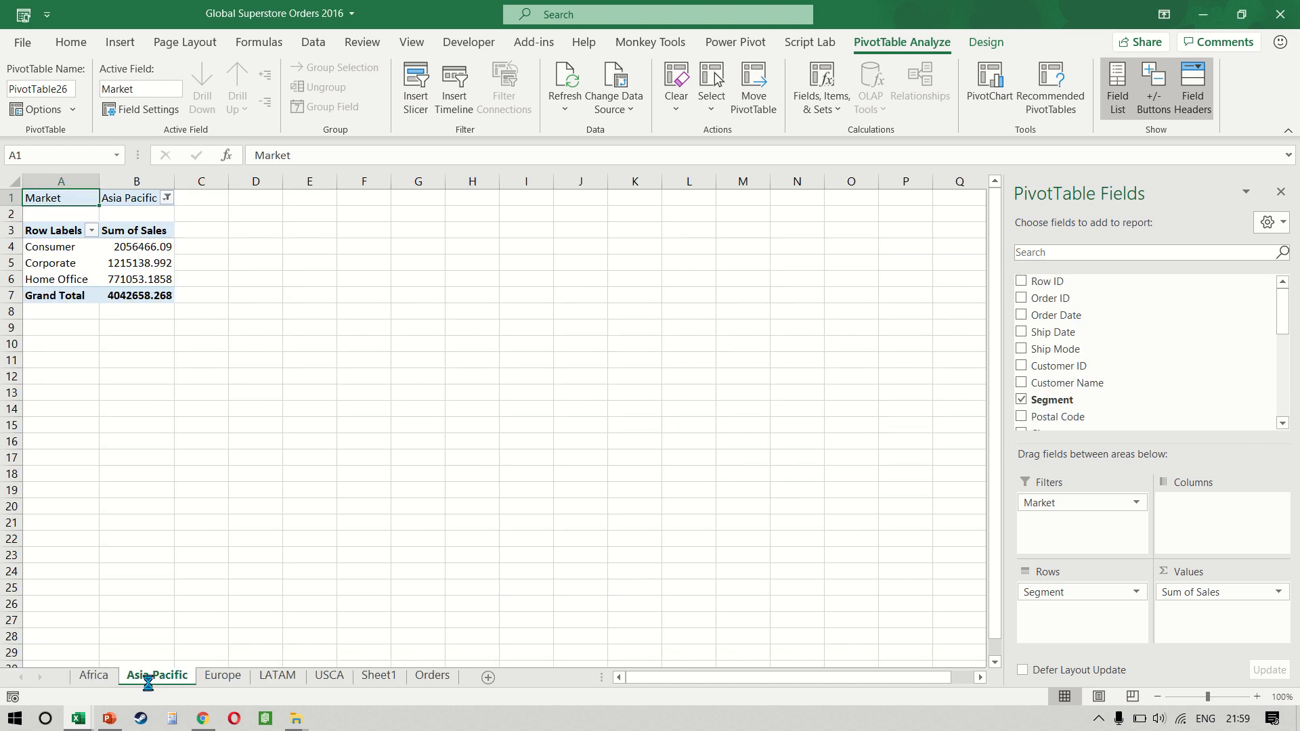
{"action": "key", "text": "ctrl+Page_Down"}
{"action": "key", "text": "ctrl+Page_Down"}
{"action": "key", "text": "ctrl+Page_Down"}
{"action": "key", "text": "ctrl+Page_Up"}
{"action": "key", "text": "ctrl+Page_Up"}
{"action": "key", "text": "ctrl+Page_Up"}
{"action": "key", "text": "ctrl+Page_Up"}
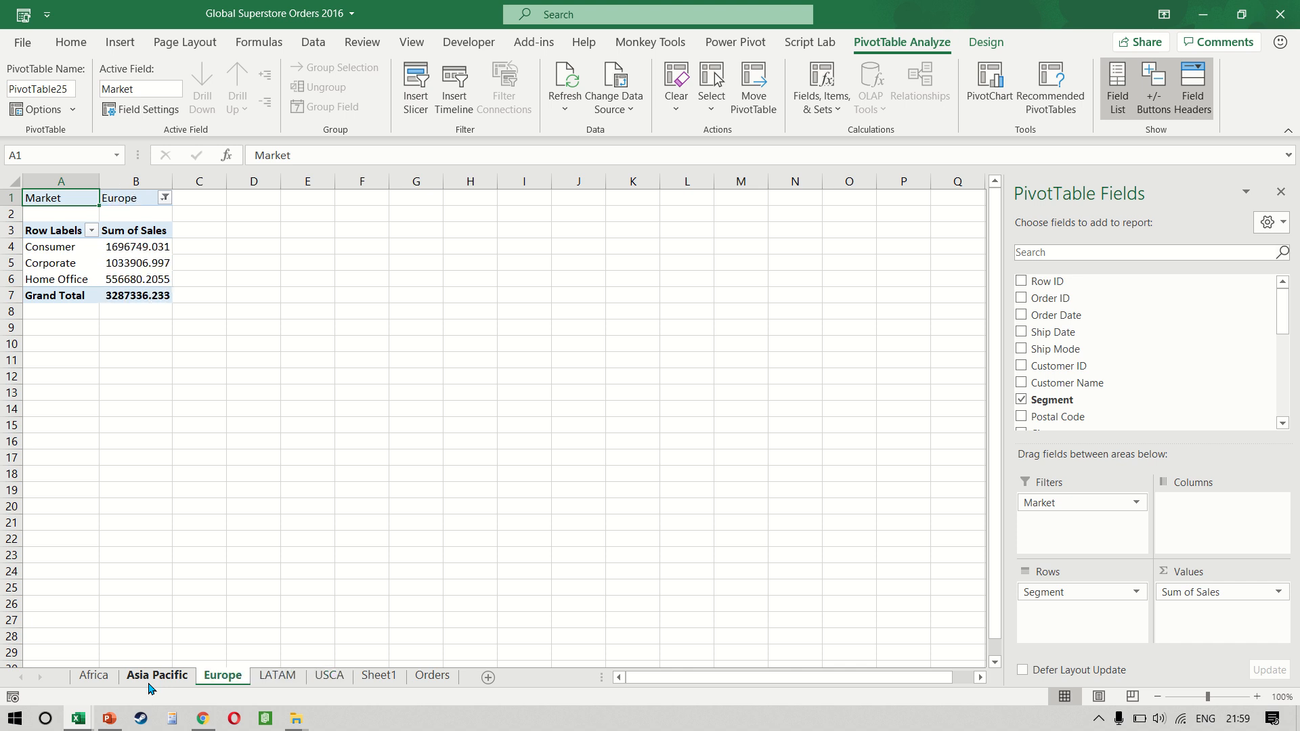
Group the generated market sheets from Africa through USCA and delete them all at once.
{"action": "key", "text": "ctrl+Page_Down"}
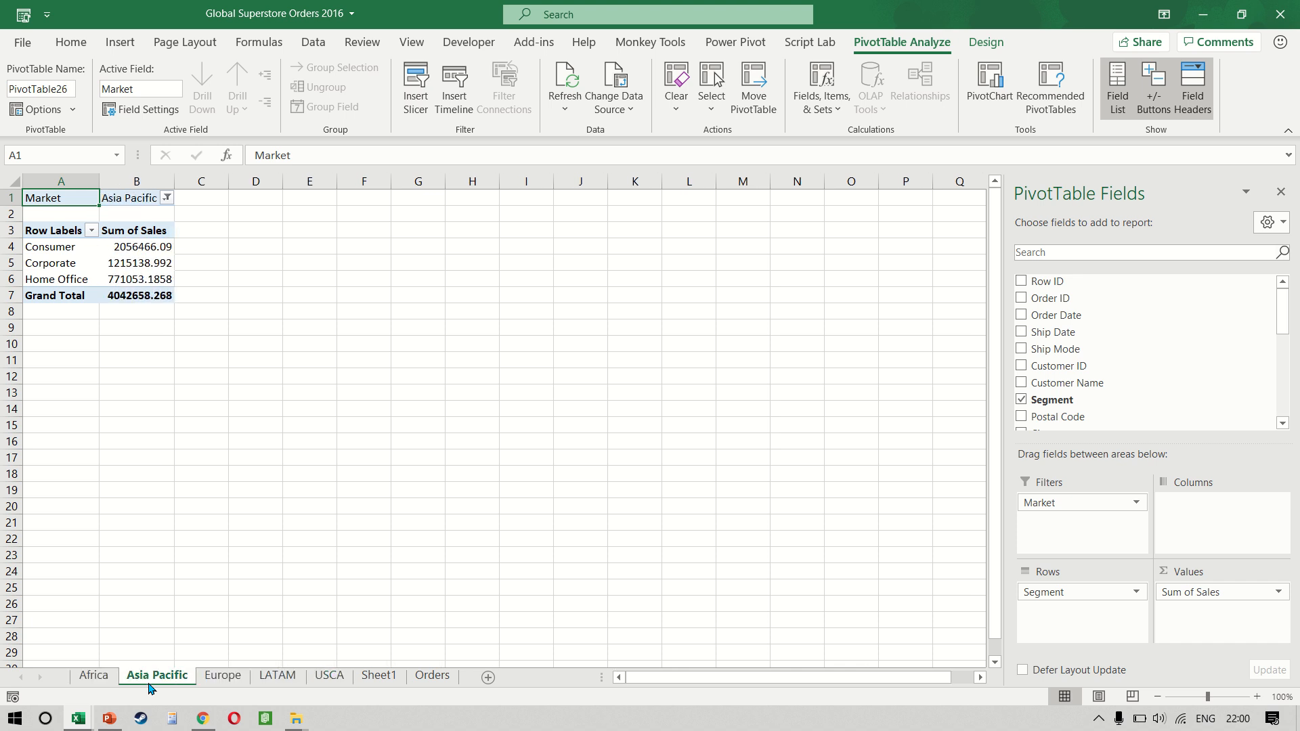
{"action": "key", "text": "ctrl+Page_Down"}
{"action": "key", "text": "ctrl+Page_Down"}
{"action": "key", "text": "ctrl+Page_Down"}
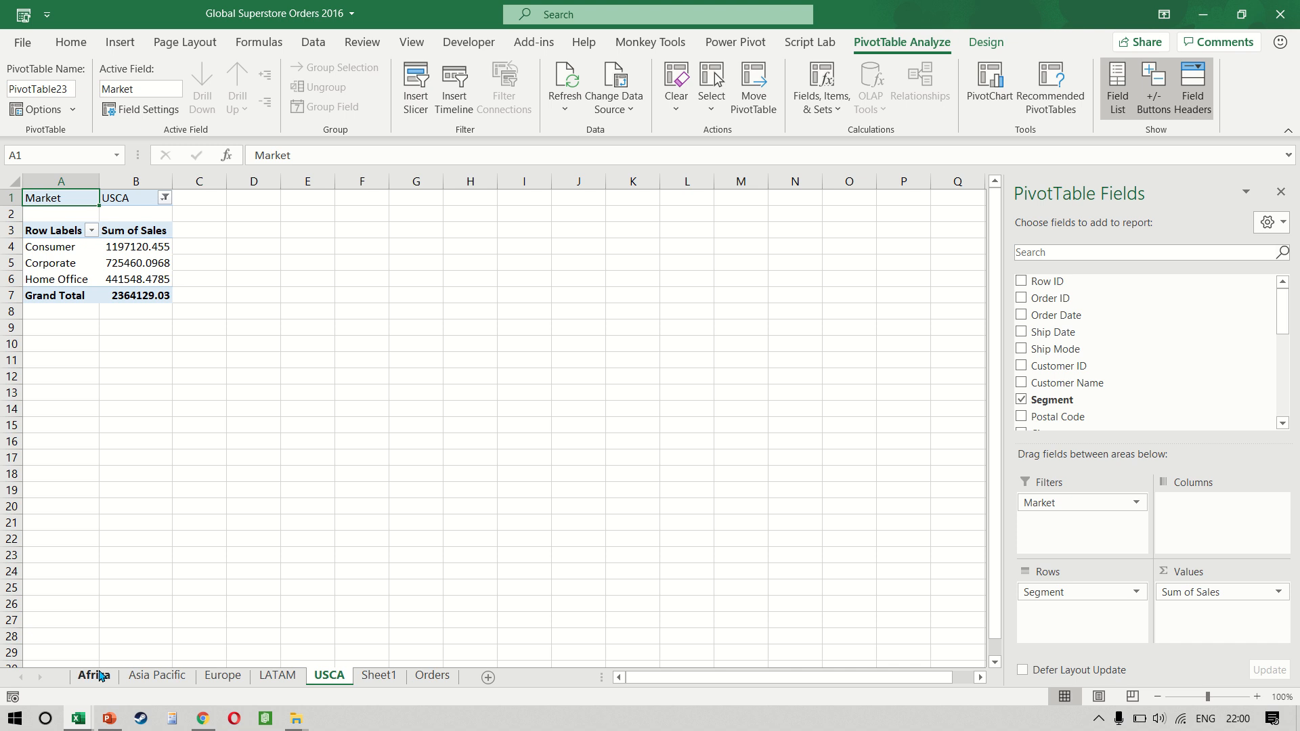
{"action": "left_click", "coordinate": [100, 675], "text": "shift"}
{"action": "right_click", "coordinate": [100, 675]}
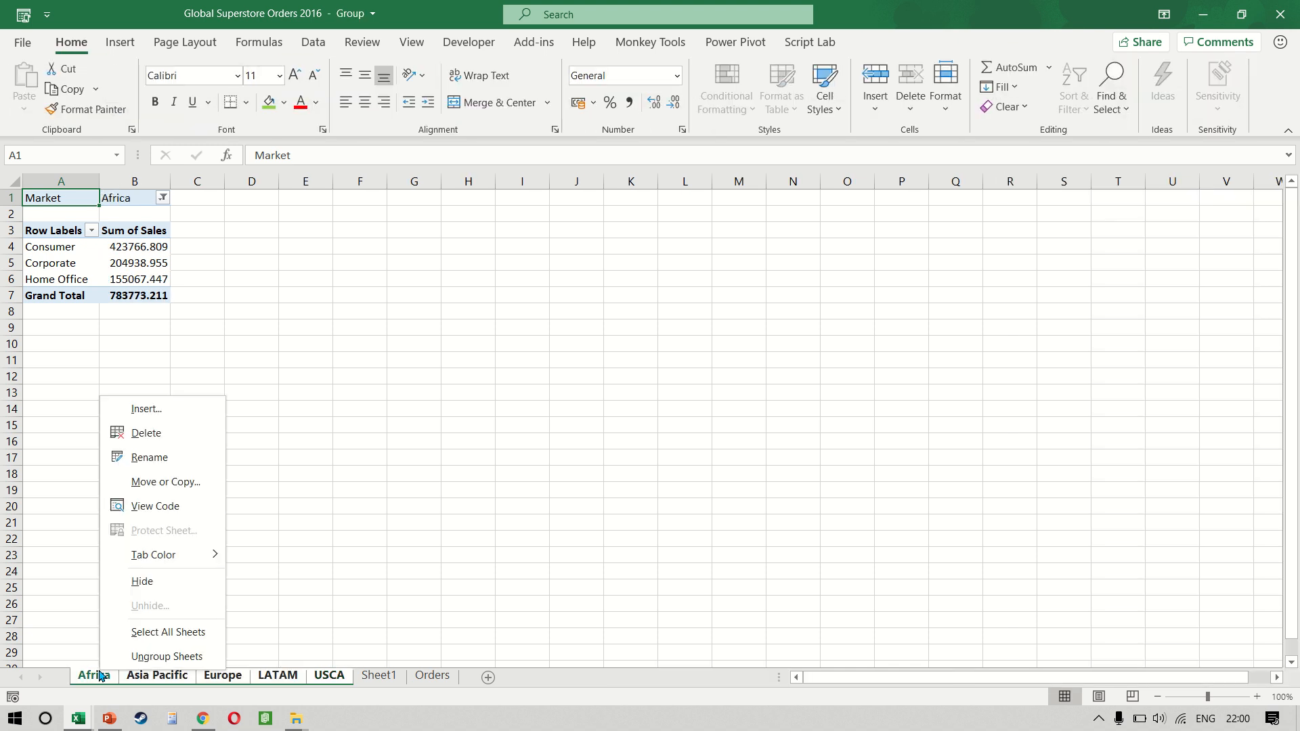
{"action": "left_click", "coordinate": [182, 439]}
{"action": "key", "text": "Return"}
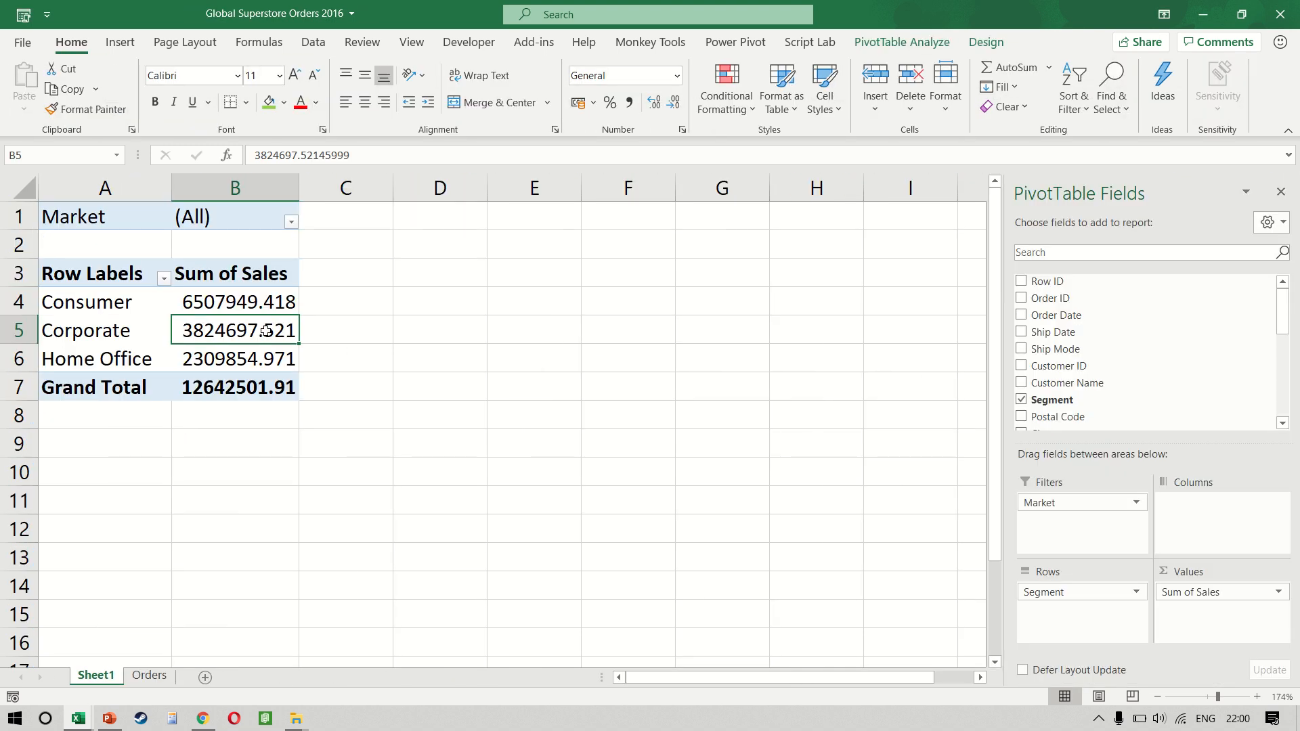
Search the PivotTable fields for "sub" and replace Market with Sub-Category as the report filter.
{"action": "left_click", "coordinate": [1102, 256]}
{"action": "type", "text": "sub"}
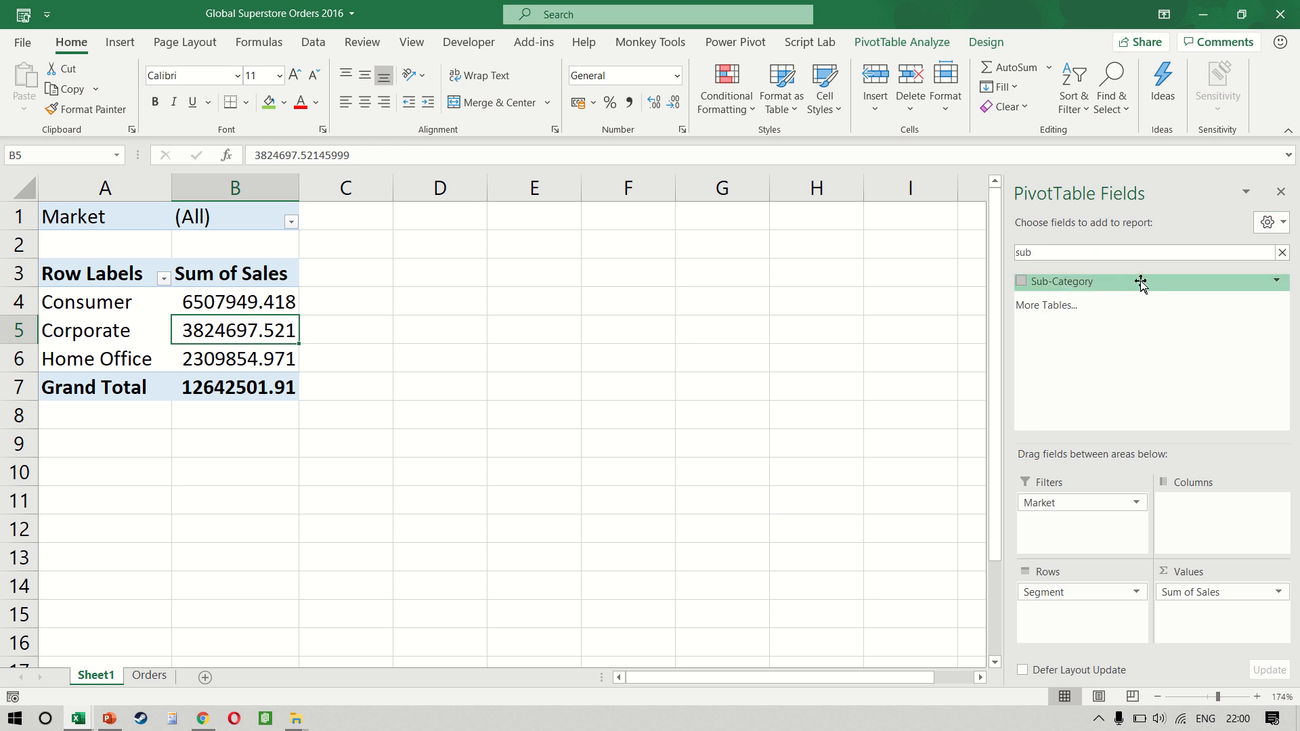
{"action": "left_click_drag", "start_coordinate": [1140, 282], "coordinate": [748, 406]}
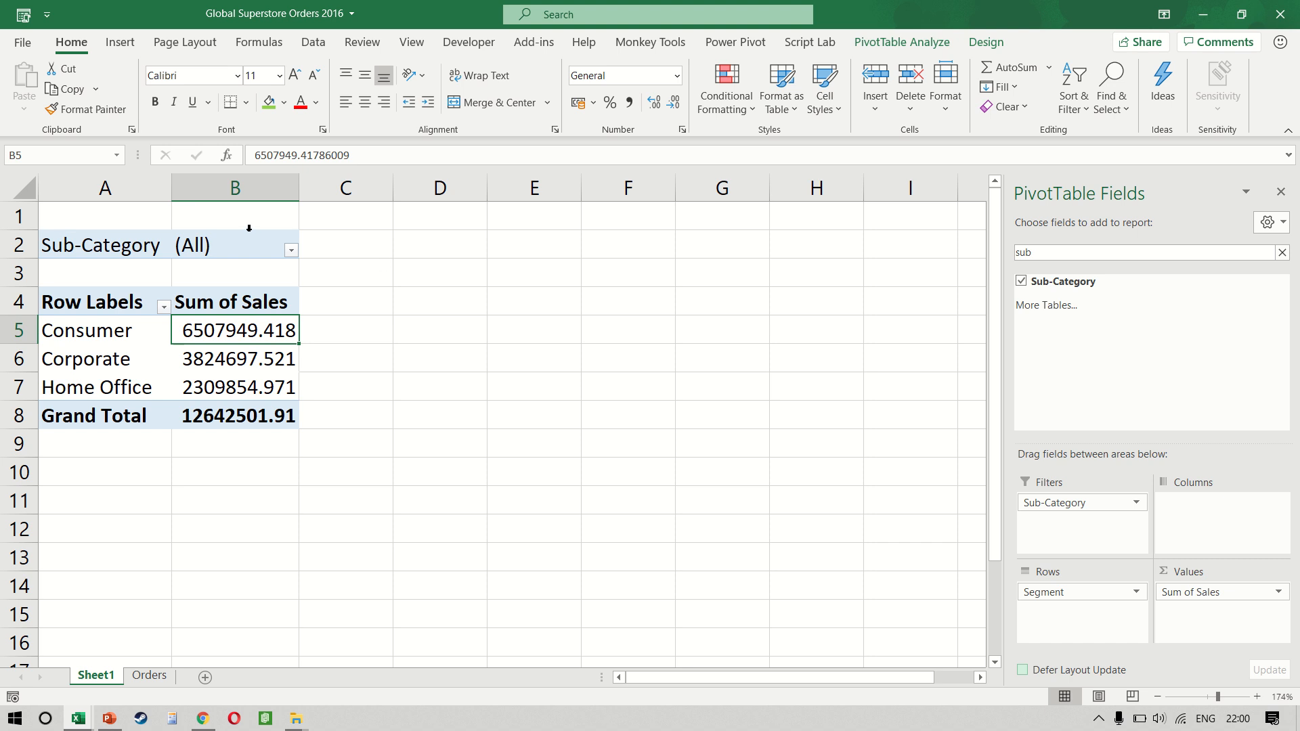
Generate a separate report filter page of the PivotTable for each Sub-Category.
{"action": "left_click", "coordinate": [234, 248]}
{"action": "left_click", "coordinate": [874, 43]}
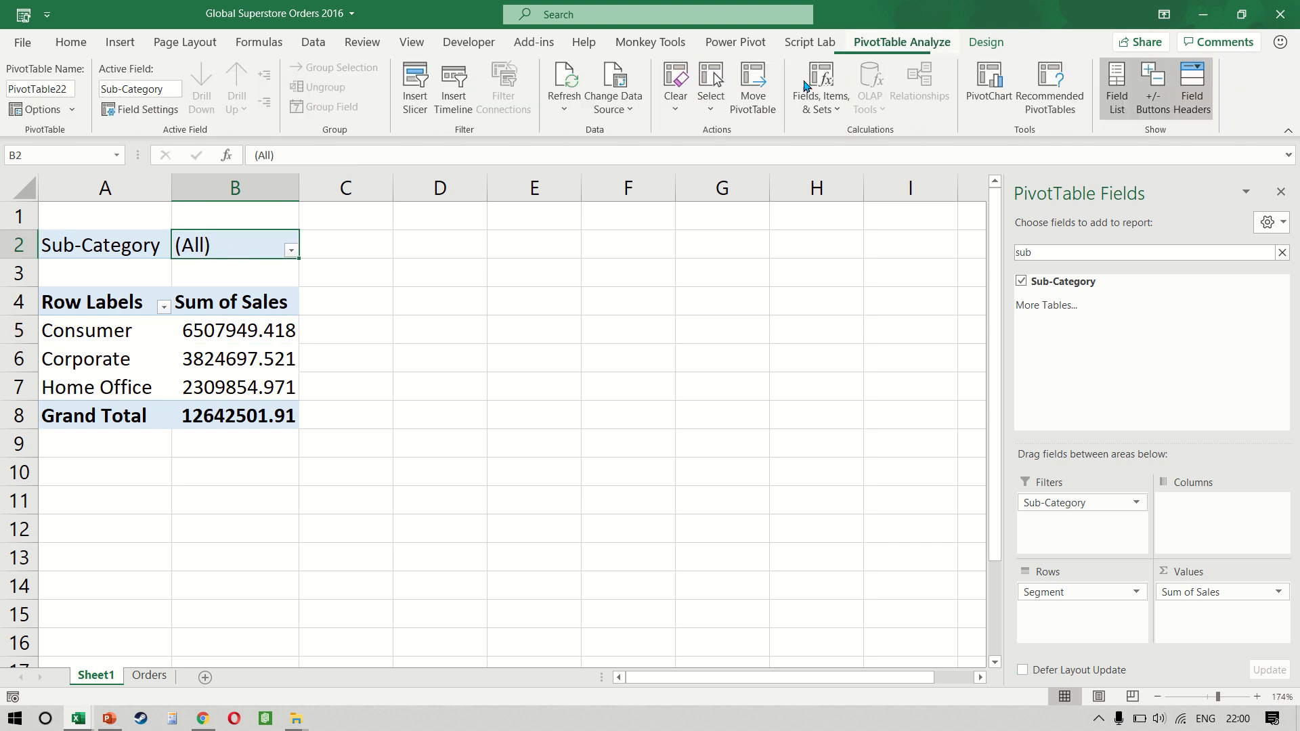
{"action": "left_click", "coordinate": [72, 109]}
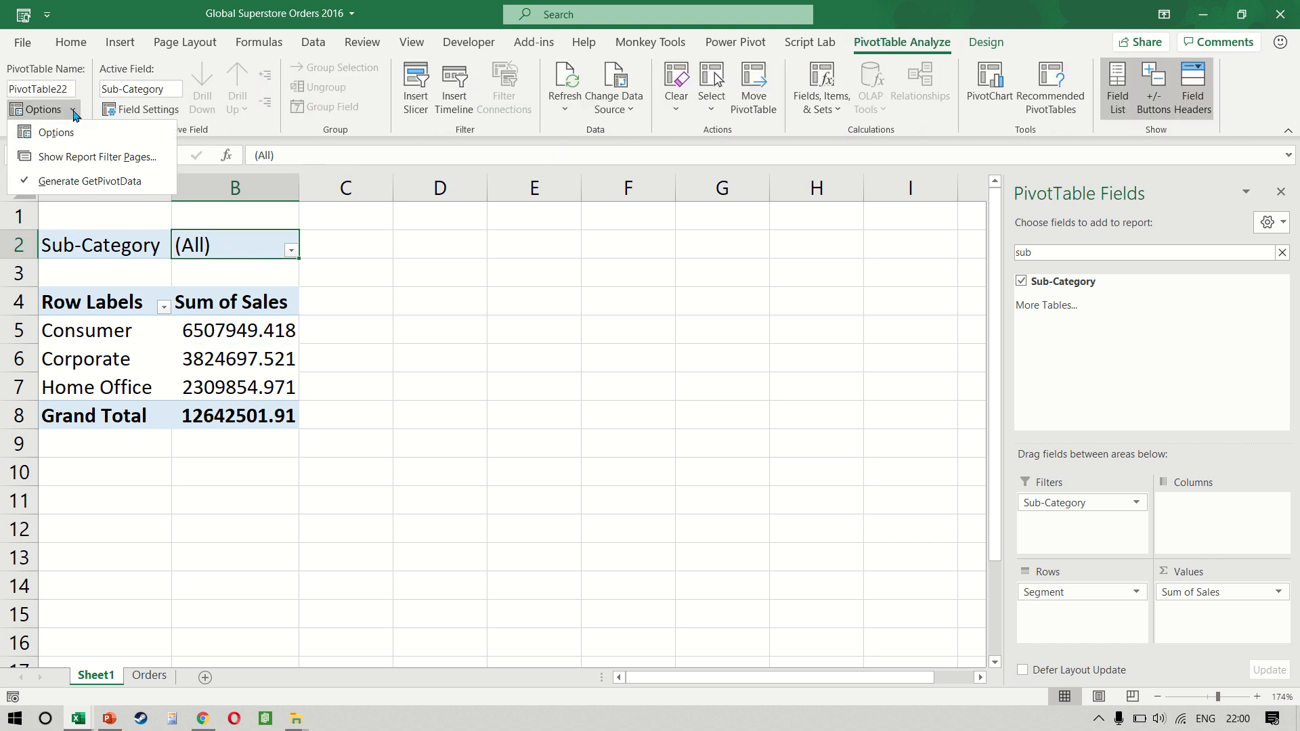
{"action": "left_click", "coordinate": [97, 157]}
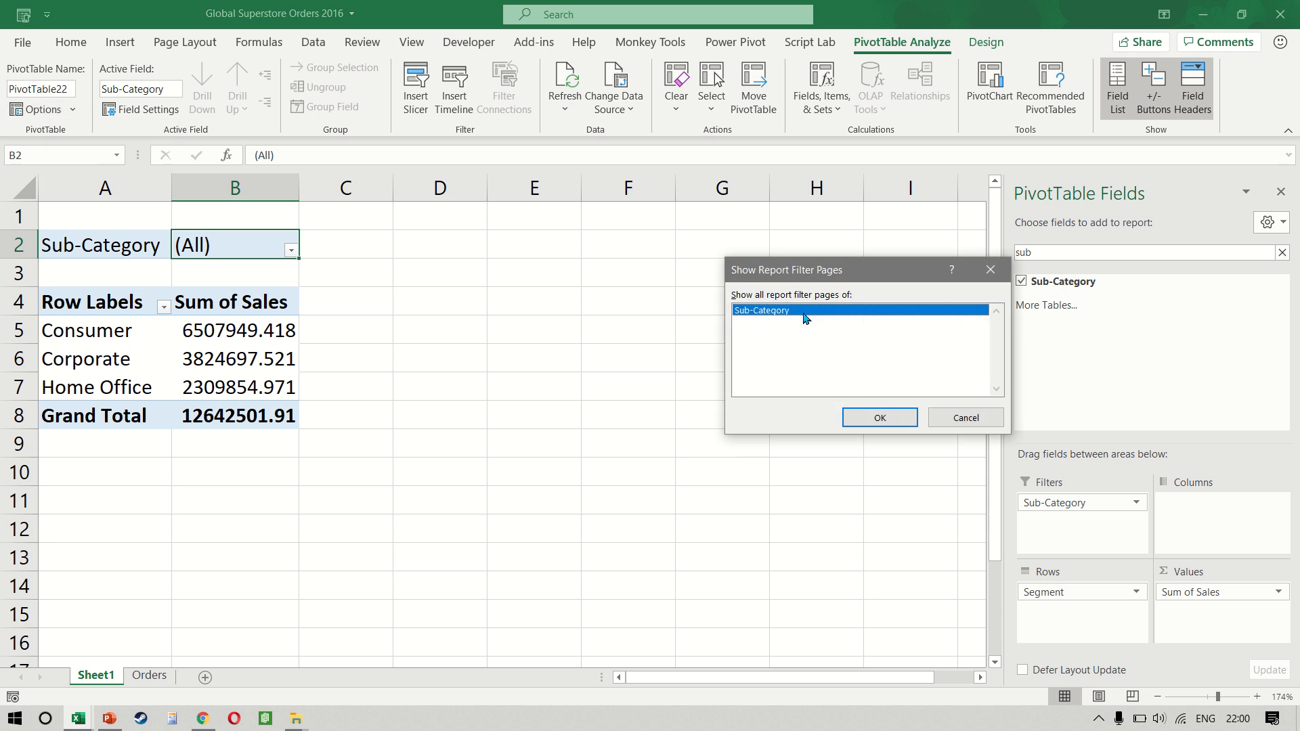
{"action": "left_click", "coordinate": [884, 415]}
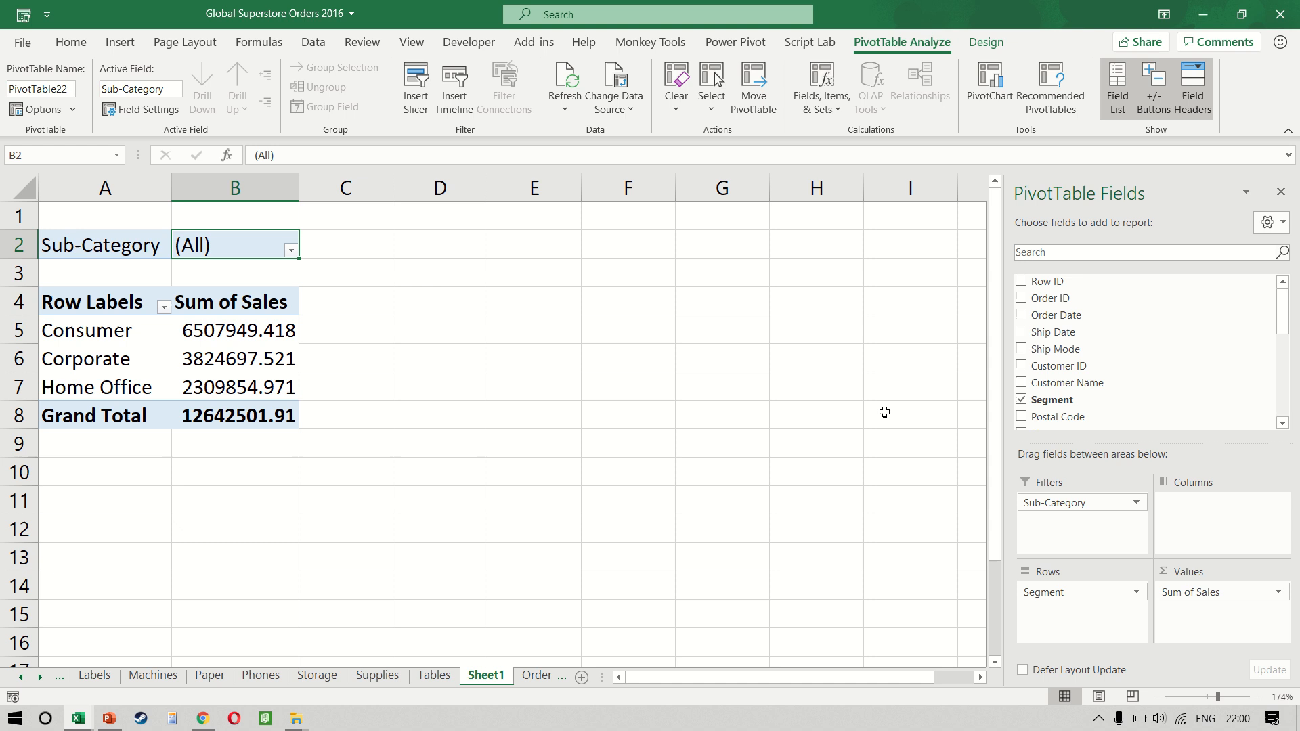
Look through the generated sub-category sheets back to Appliances to examine their filtered PivotTables.
{"action": "key", "text": "ctrl+Page_Up"}
{"action": "key", "text": "ctrl+Page_Up"}
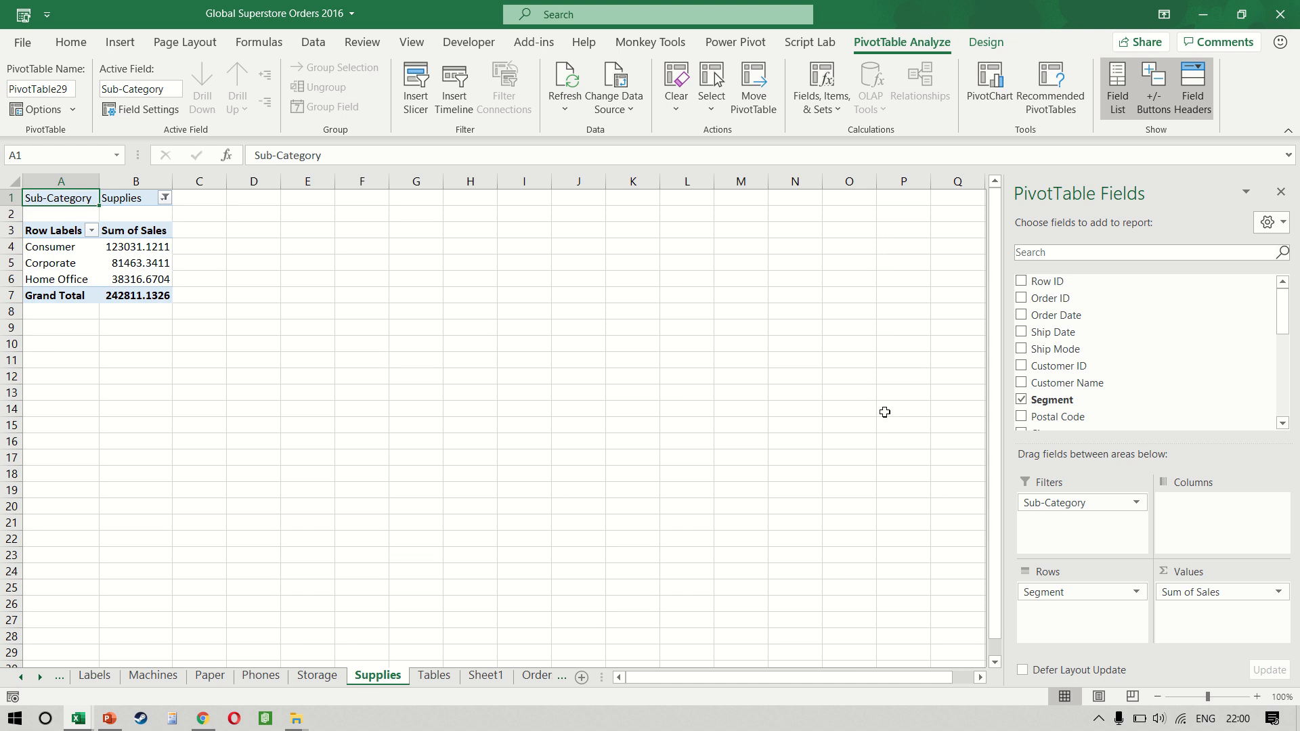
{"action": "key", "text": "ctrl+Page_Up"}
{"action": "key", "text": "ctrl+Page_Up"}
{"action": "key", "text": "ctrl+Page_Up"}
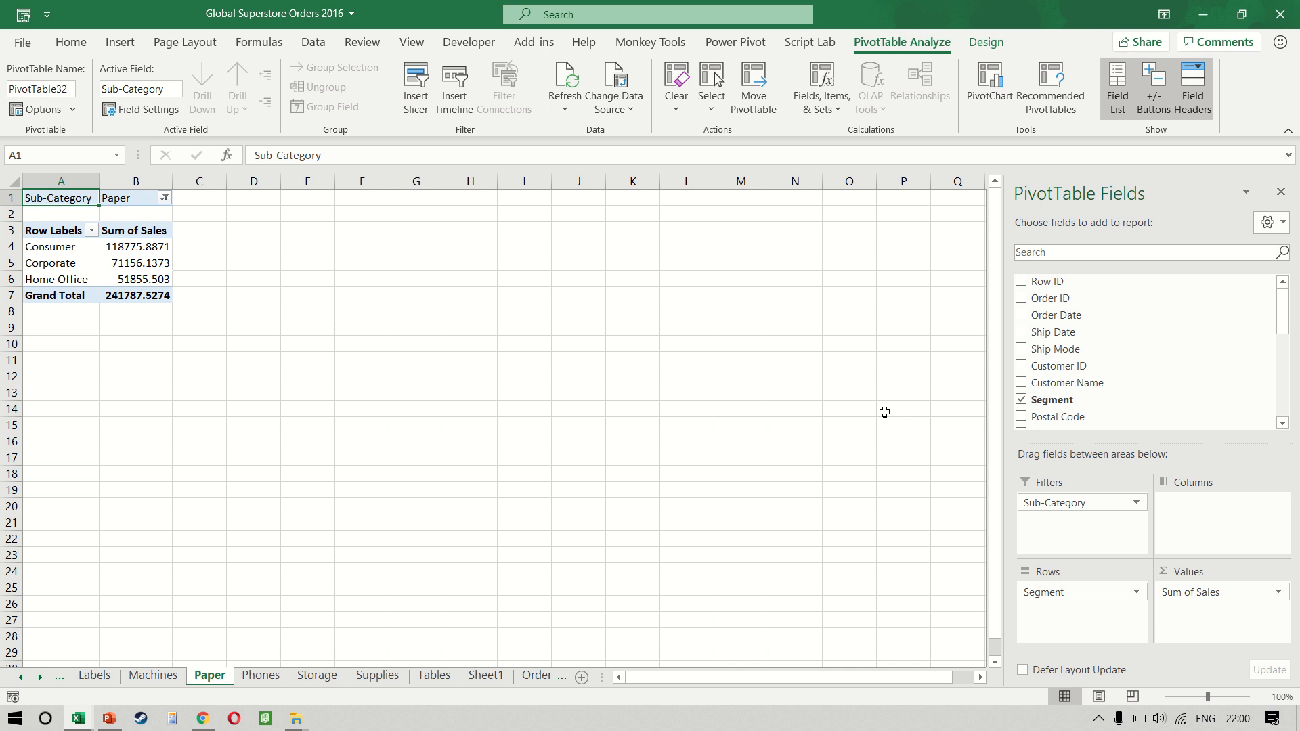
{"action": "key", "text": "ctrl+Page_Up"}
{"action": "key", "text": "ctrl+Page_Up"}
{"action": "key", "text": "ctrl+Page_Up"}
{"action": "key", "text": "ctrl+Page_Up"}
{"action": "key", "text": "ctrl+Page_Up"}
{"action": "key", "text": "ctrl+Page_Up"}
{"action": "key", "text": "ctrl+Page_Up"}
{"action": "key", "text": "ctrl+Page_Up"}
{"action": "key", "text": "ctrl+Page_Up"}
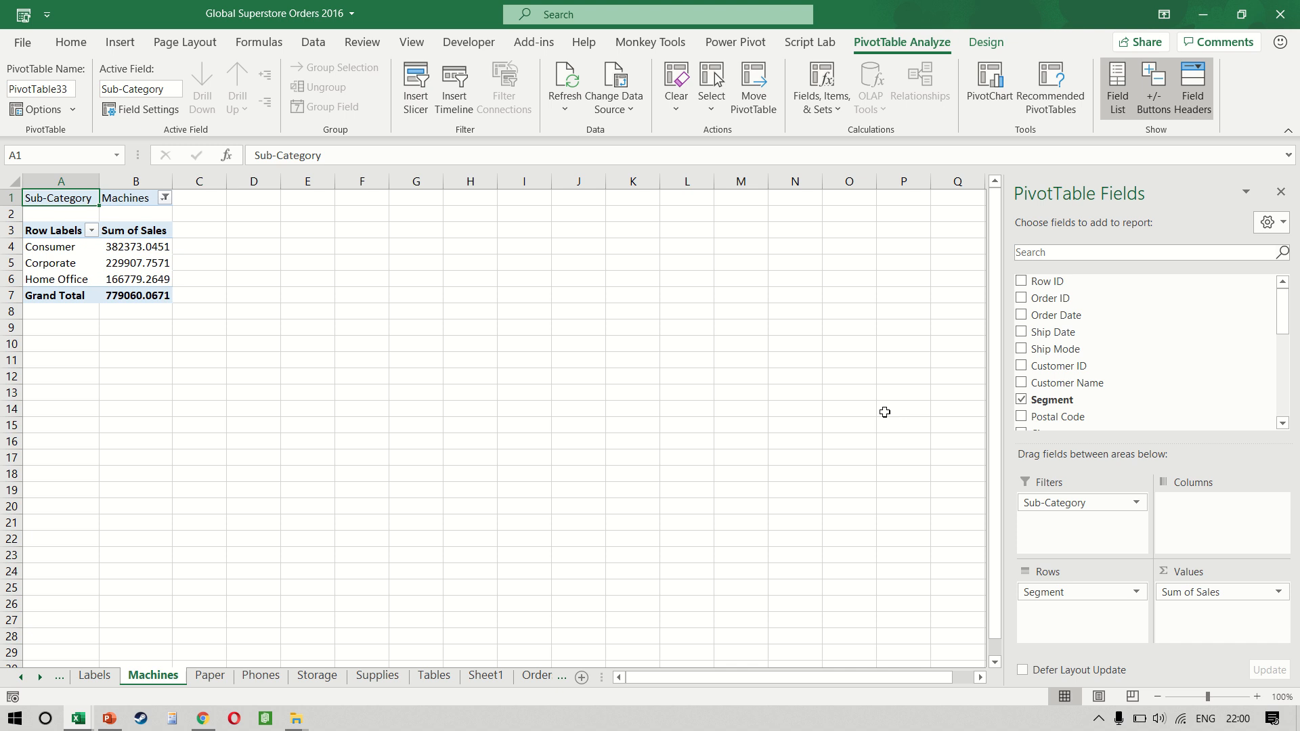
{"action": "key", "text": "ctrl+Page_Up"}
{"action": "key", "text": "ctrl+Page_Up"}
{"action": "key", "text": "ctrl+Page_Up"}
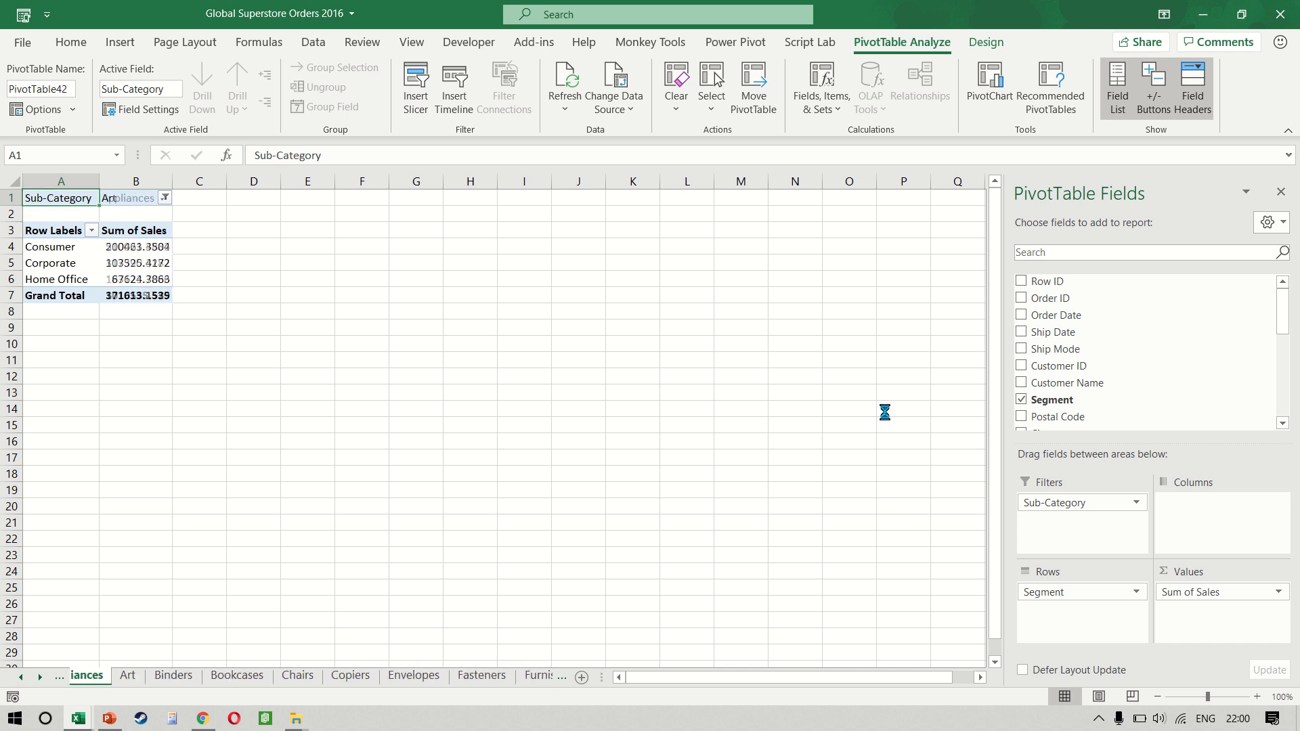